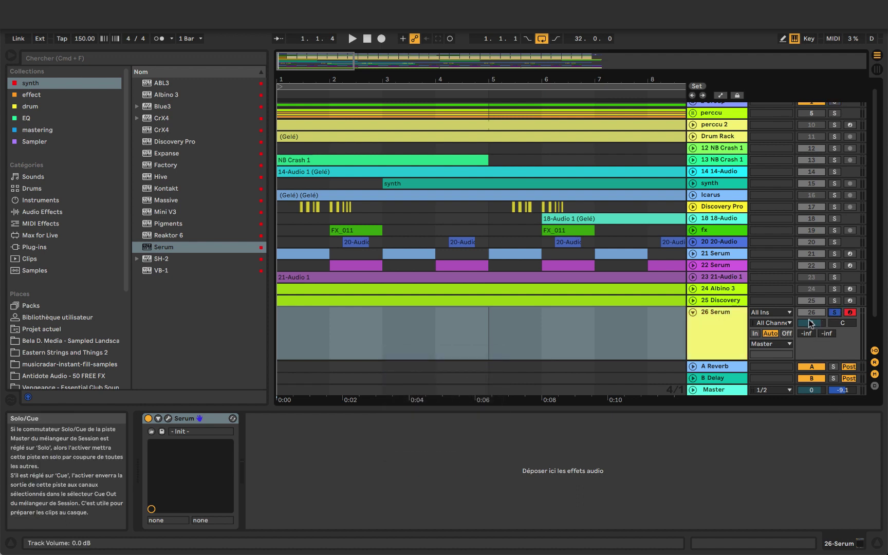
- Set the 26 Serum track's volume to -7.6 dB and insert an empty four-bar MIDI clip starting at bar 1
{"action": "left_click_drag", "start_coordinate": [810, 324], "coordinate": [810, 339]}
{"action": "left_click", "coordinate": [317, 324]}
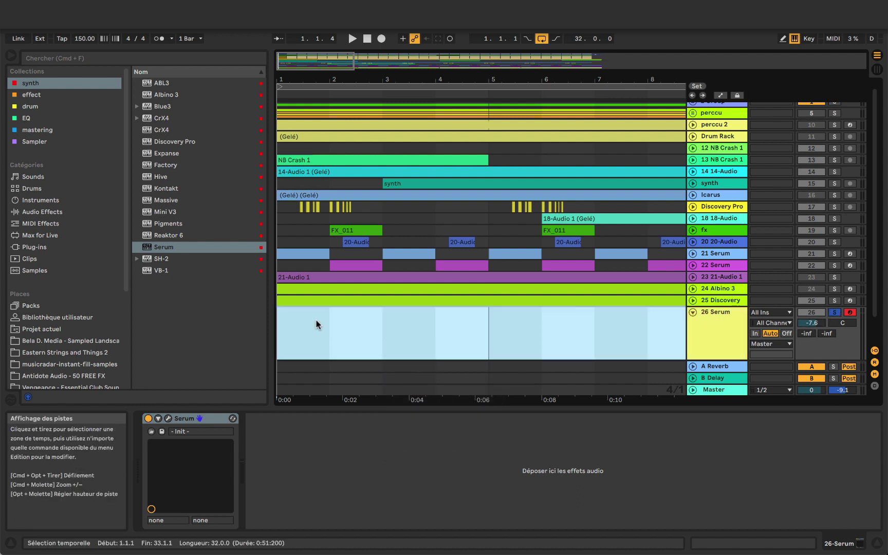
{"action": "left_click", "coordinate": [324, 337]}
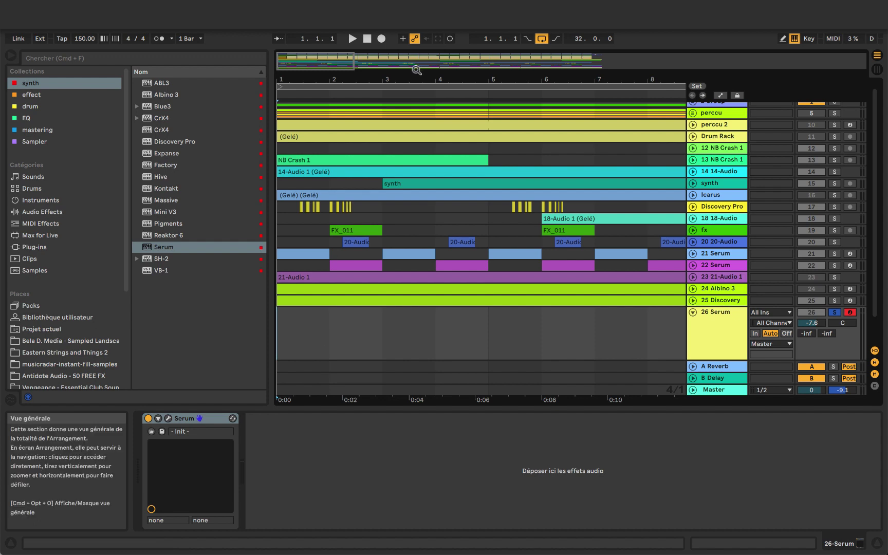
{"action": "key", "text": "minus"}
{"action": "left_click_drag", "start_coordinate": [353, 340], "coordinate": [276, 340]}
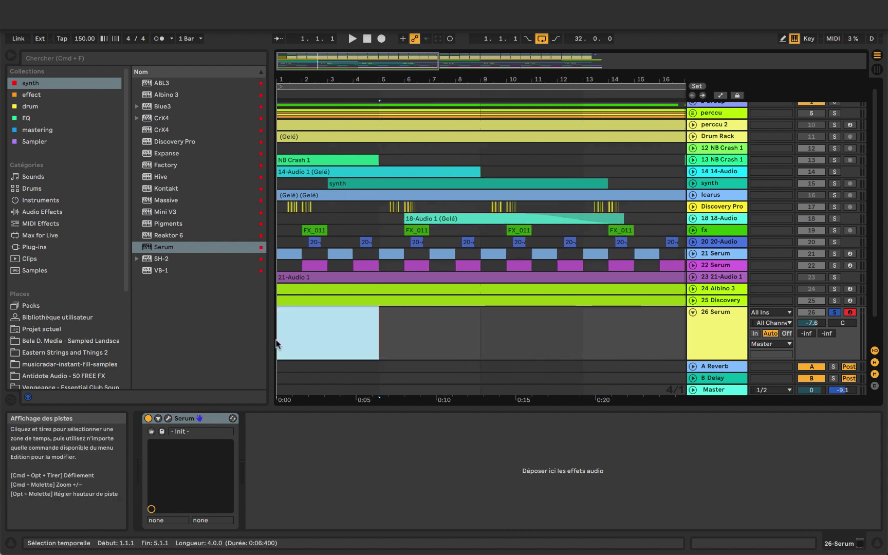
{"action": "key", "text": "super+shift+m"}
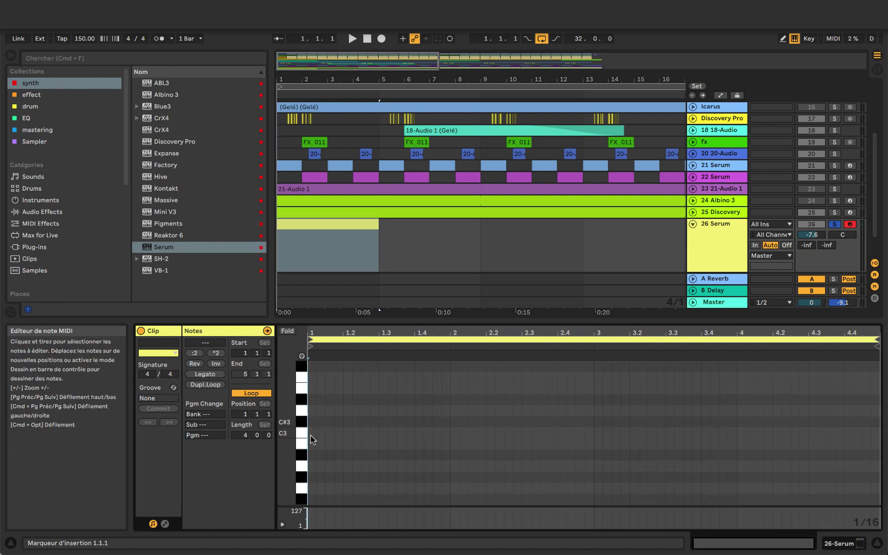
- Add one note spanning all four bars of the clip, transpose it to E2 and play it back
{"action": "double_click", "coordinate": [311, 444]}
{"action": "left_click_drag", "start_coordinate": [312, 447], "coordinate": [865, 405]}
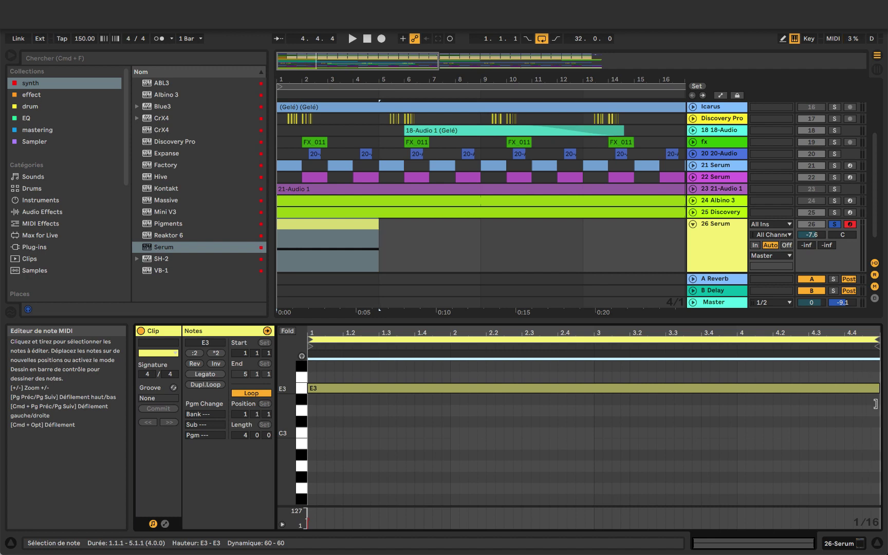
{"action": "left_click", "coordinate": [635, 388]}
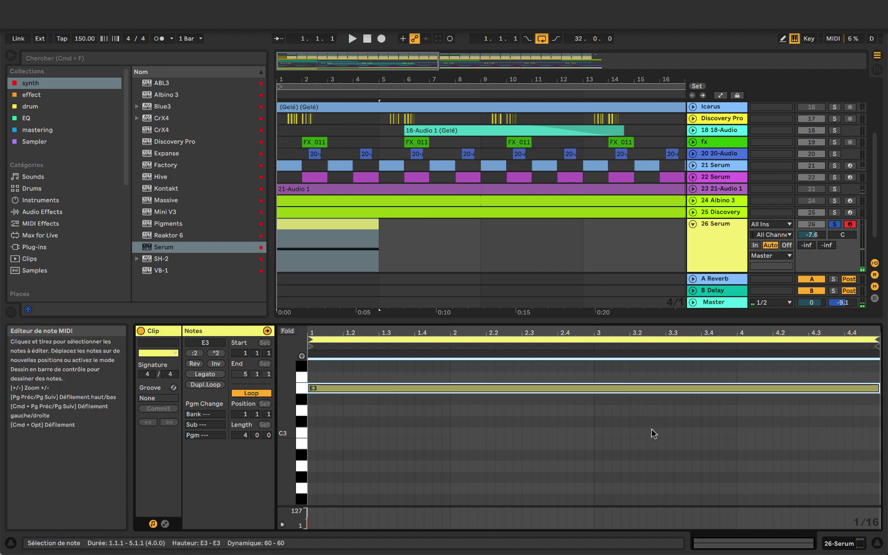
{"action": "key", "text": "shift+Down"}
{"action": "key", "text": "space"}
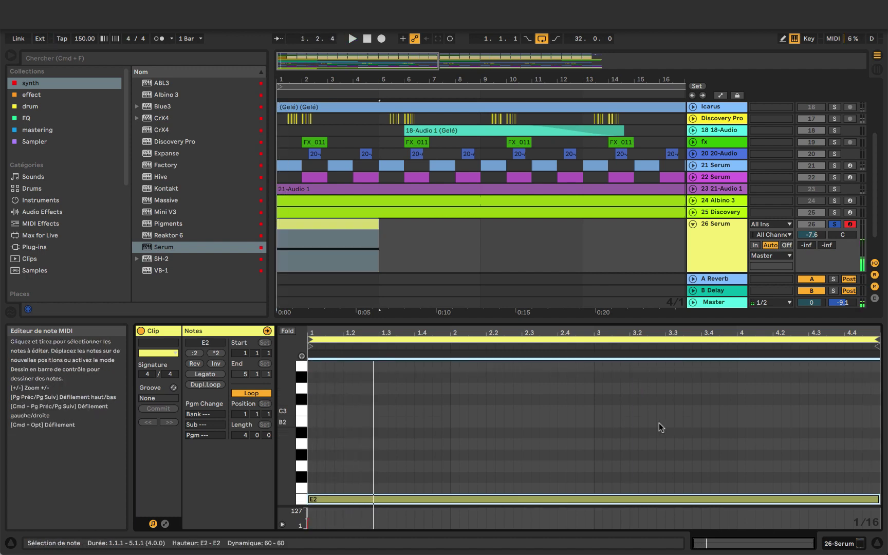
- Repeat the clip up to bar 33 and set the 26 Serum track's volume to -8.4 dB
{"action": "left_click_drag", "start_coordinate": [350, 79], "coordinate": [349, 67]}
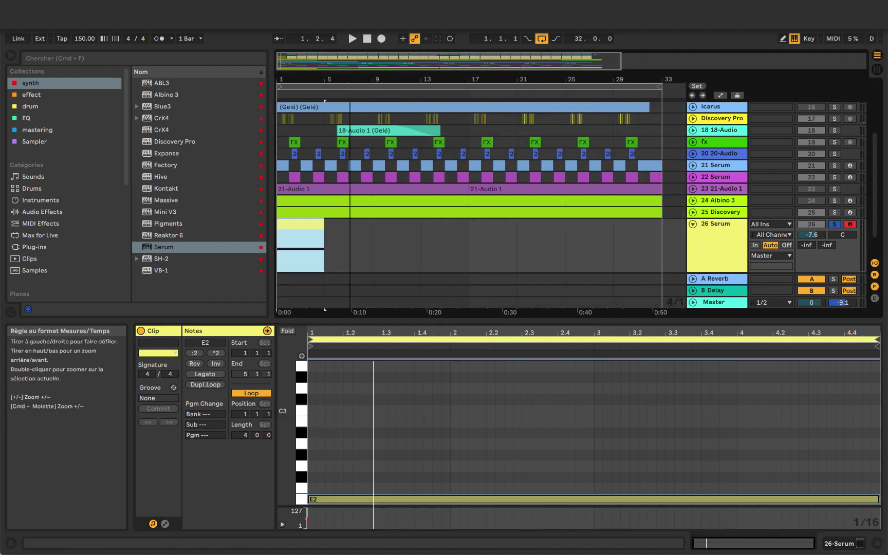
{"action": "left_click_drag", "start_coordinate": [324, 251], "coordinate": [641, 251]}
{"action": "left_click_drag", "start_coordinate": [812, 235], "coordinate": [811, 238]}
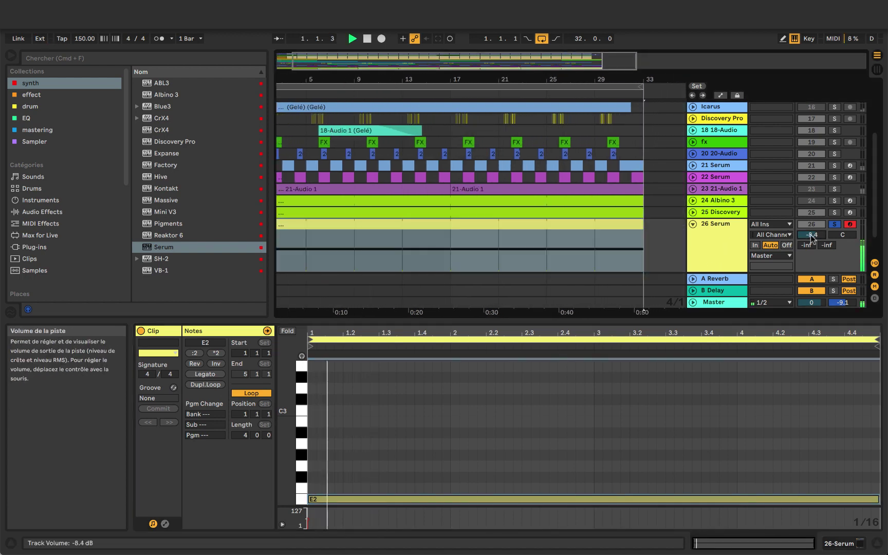
- Open the track's Serum synth, set OSC A to the Digital wavetable Evolution at octave -2, and listen to it
{"action": "double_click", "coordinate": [716, 230]}
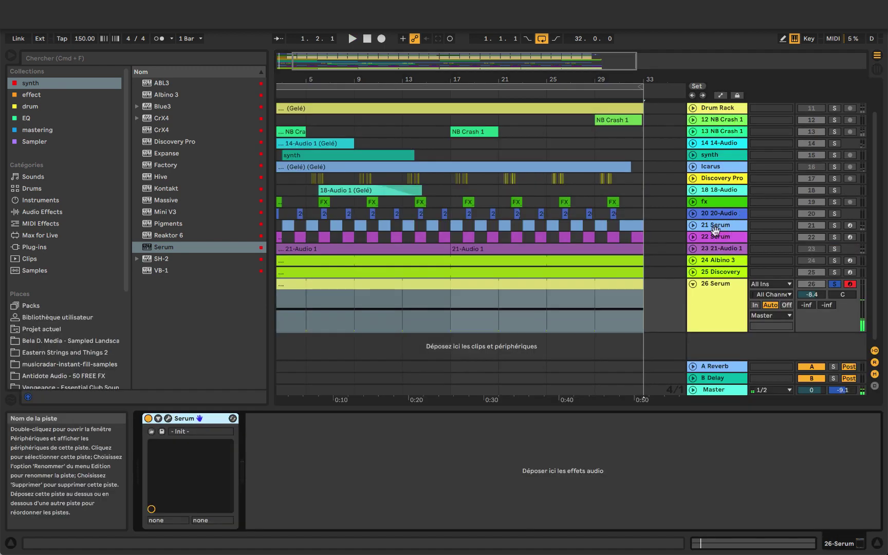
{"action": "left_click", "coordinate": [168, 418]}
{"action": "left_click", "coordinate": [313, 147]}
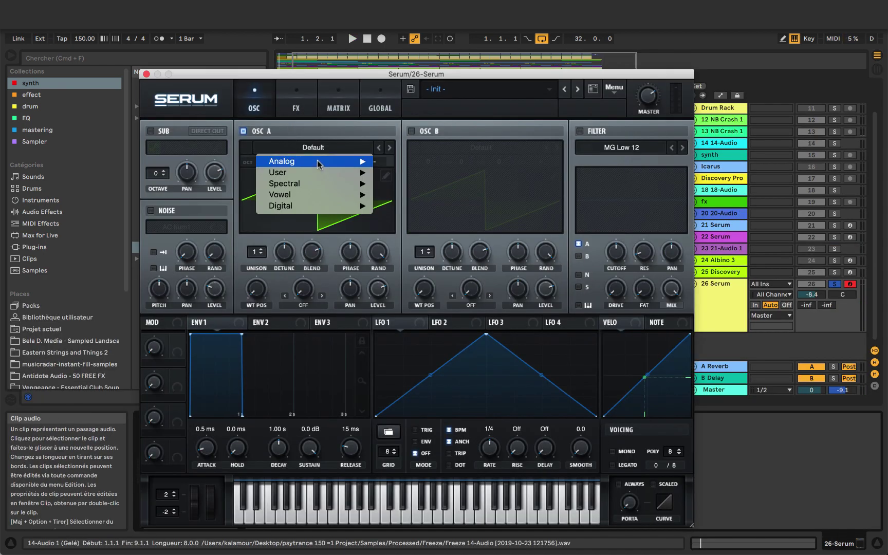
{"action": "mouse_move", "coordinate": [323, 207]}
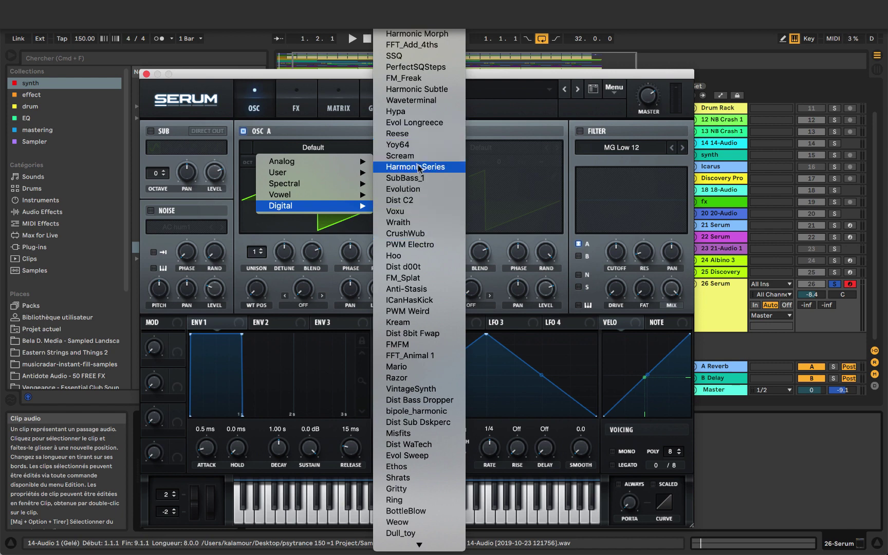
{"action": "left_click", "coordinate": [414, 189]}
{"action": "left_click_drag", "start_coordinate": [263, 164], "coordinate": [265, 205]}
{"action": "key", "text": "space"}
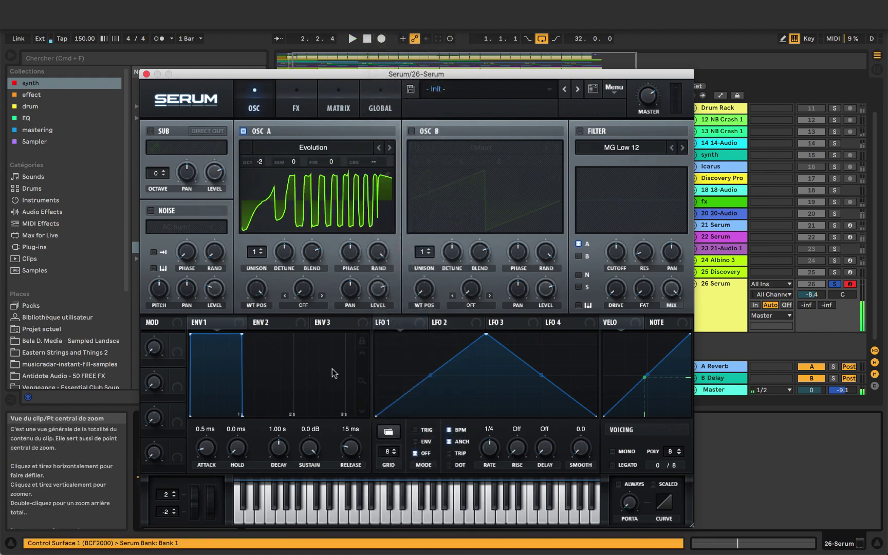
{"action": "key", "text": "space"}
- Enable OSC B with the Digital wavetable Dist d00t at octave -1, switching OSC A off to hear it alone
{"action": "left_click", "coordinate": [412, 132]}
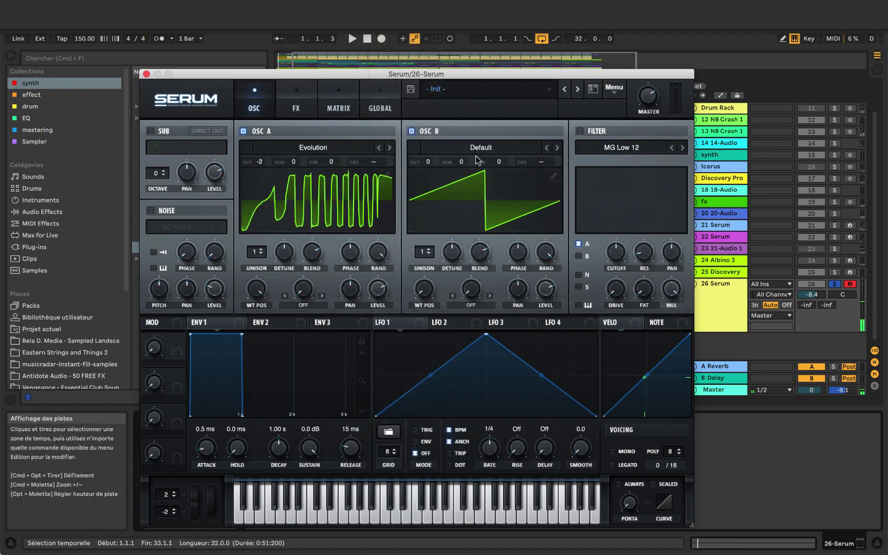
{"action": "left_click", "coordinate": [488, 148]}
{"action": "mouse_move", "coordinate": [506, 206]}
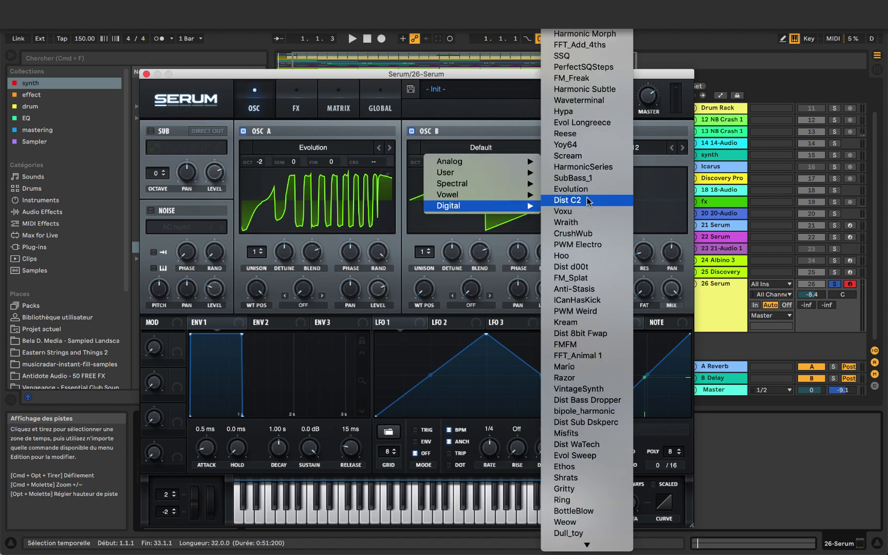
{"action": "left_click", "coordinate": [573, 267]}
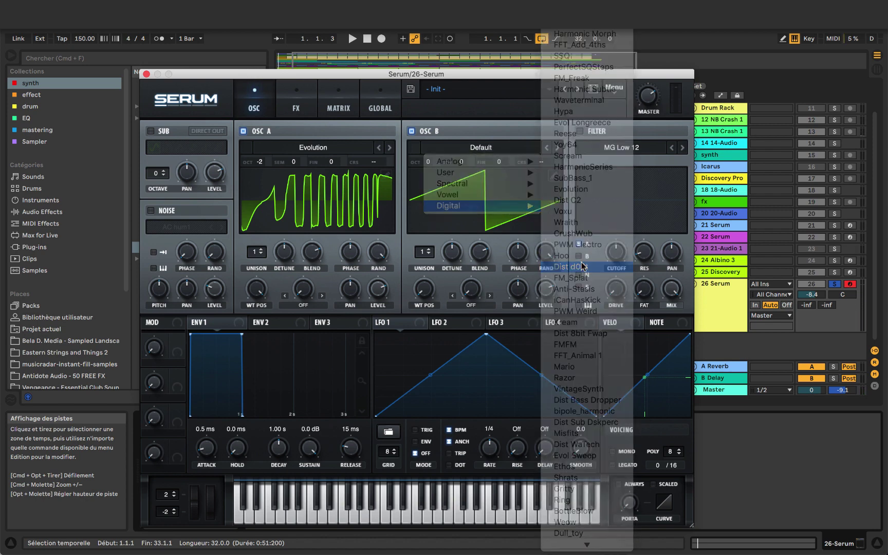
{"action": "left_click", "coordinate": [242, 131]}
{"action": "key", "text": "space"}
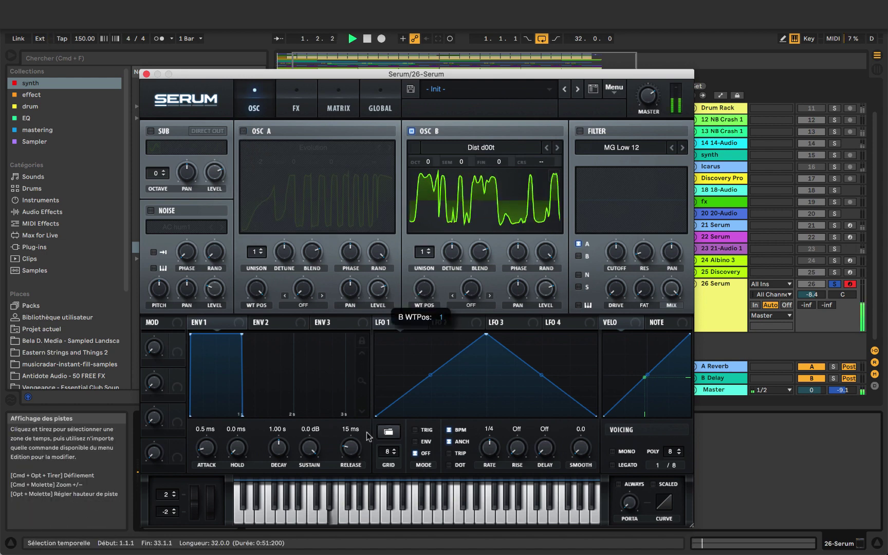
{"action": "left_click_drag", "start_coordinate": [434, 168], "coordinate": [426, 182]}
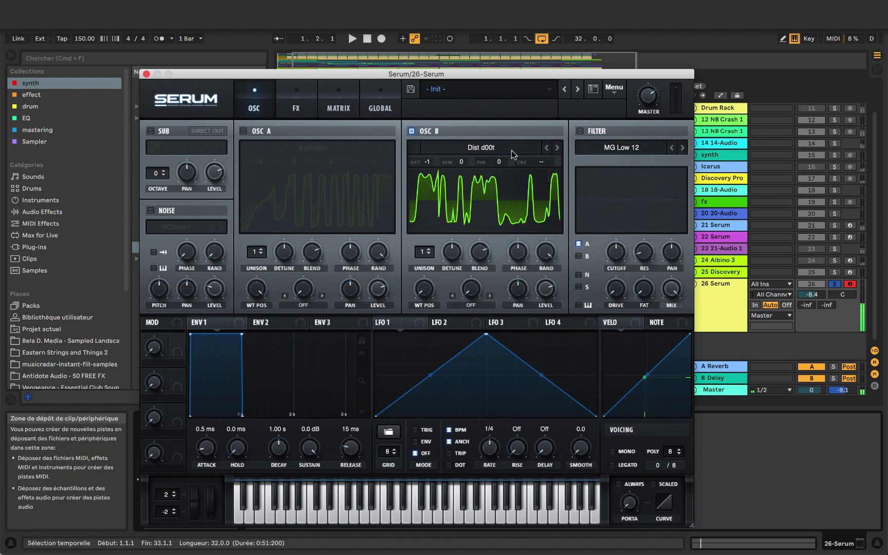
- Try the wavetable position on OSC B and OSC A, and switch OSC A back on during playback
{"action": "left_click_drag", "start_coordinate": [424, 288], "coordinate": [449, 373]}
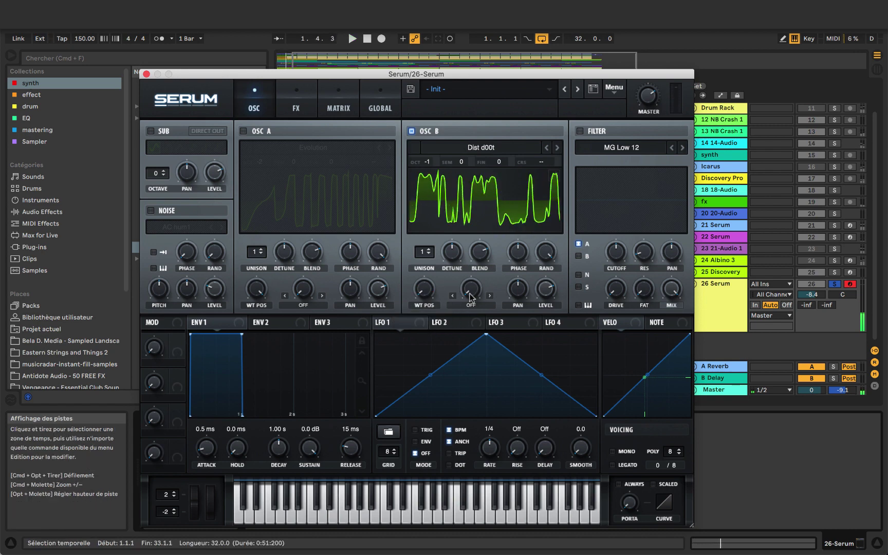
{"action": "left_click_drag", "start_coordinate": [257, 291], "coordinate": [258, 322]}
{"action": "key", "text": "space"}
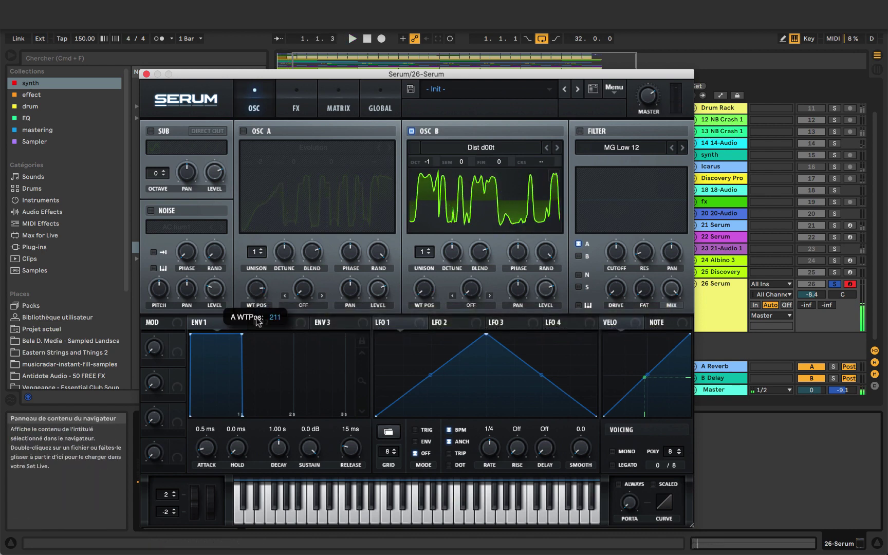
{"action": "left_click", "coordinate": [243, 132]}
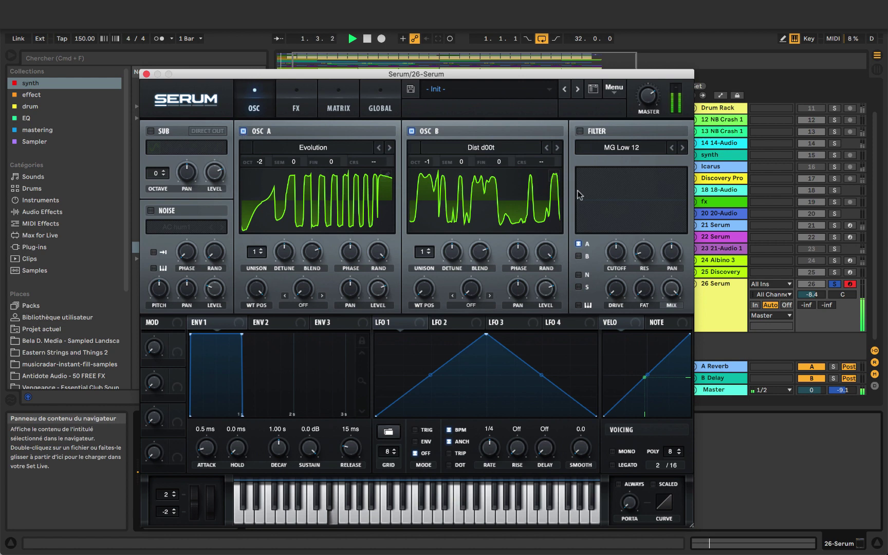
- Enable the filter, route OSC B through it along with OSC A, and try its controls during playback
{"action": "left_click", "coordinate": [580, 131]}
{"action": "left_click", "coordinate": [578, 256]}
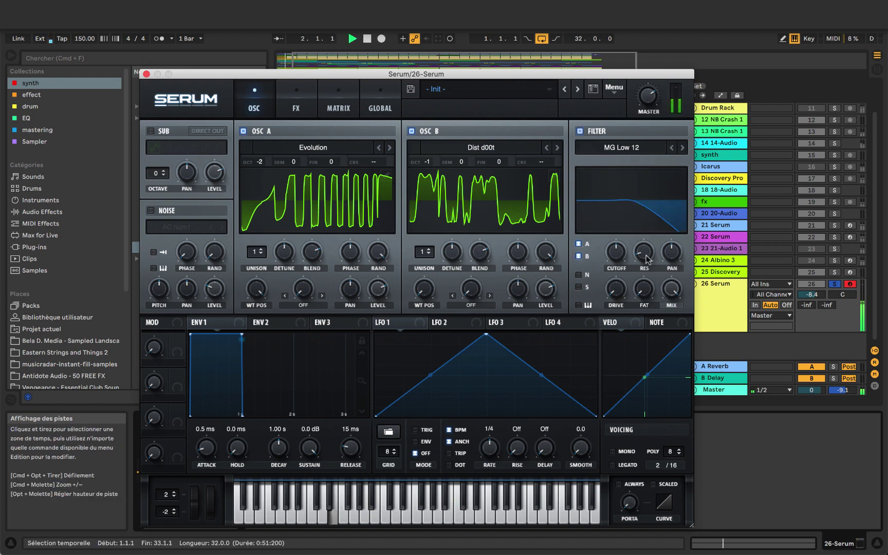
{"action": "left_click_drag", "start_coordinate": [642, 226], "coordinate": [643, 217]}
{"action": "left_click_drag", "start_coordinate": [618, 292], "coordinate": [620, 262]}
{"action": "key", "text": "space"}
- Change the filter type to High 12 and adjust its cutoff during playback
{"action": "left_click", "coordinate": [647, 154]}
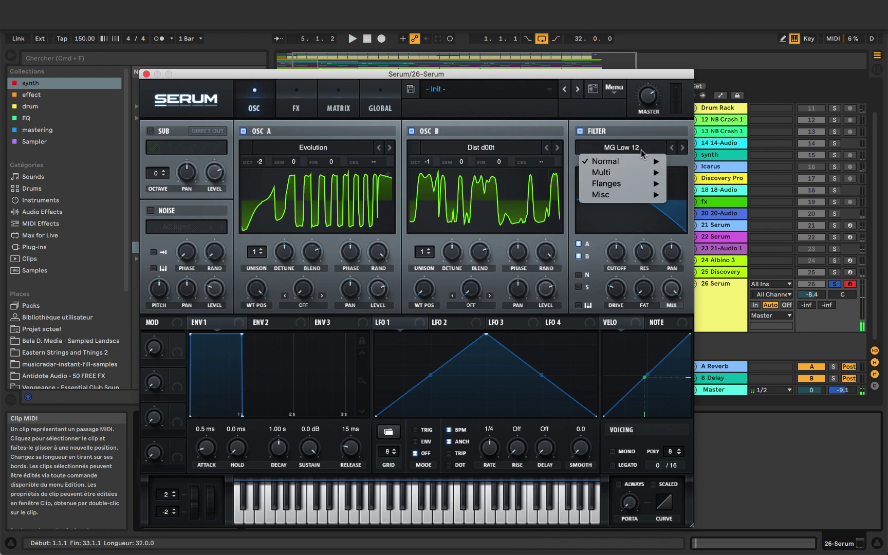
{"action": "mouse_move", "coordinate": [645, 162]}
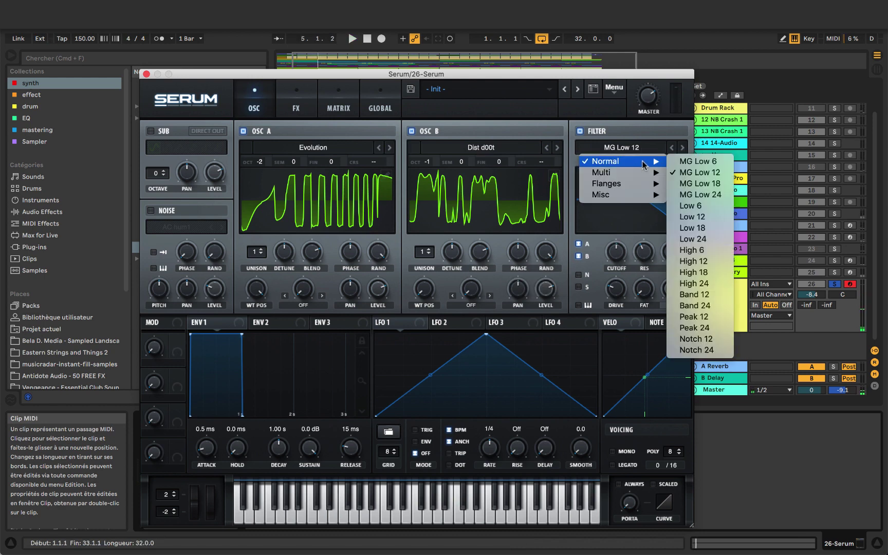
{"action": "left_click", "coordinate": [702, 262]}
{"action": "key", "text": "space"}
{"action": "left_click_drag", "start_coordinate": [633, 225], "coordinate": [617, 249]}
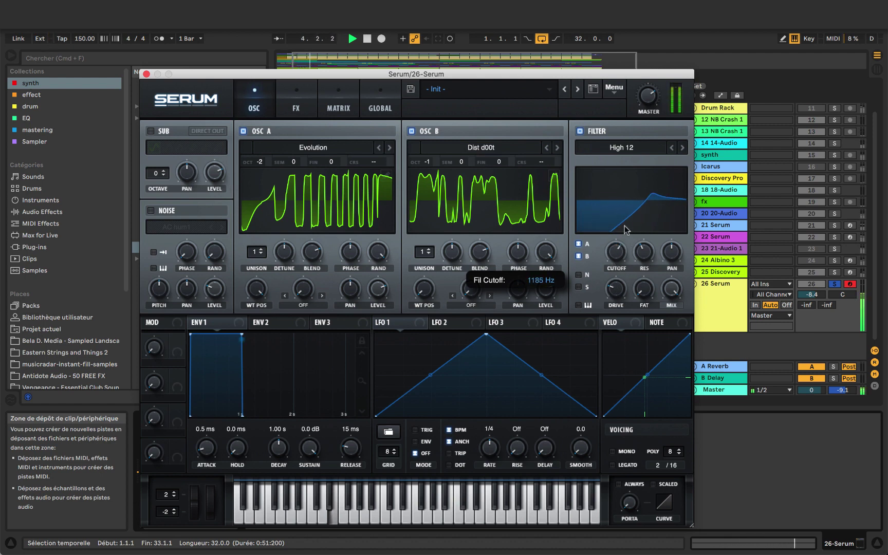
- Set LFO 1's rate to 2 bar, assign it to the filter cutoff and listen to the modulation
{"action": "key", "text": "space"}
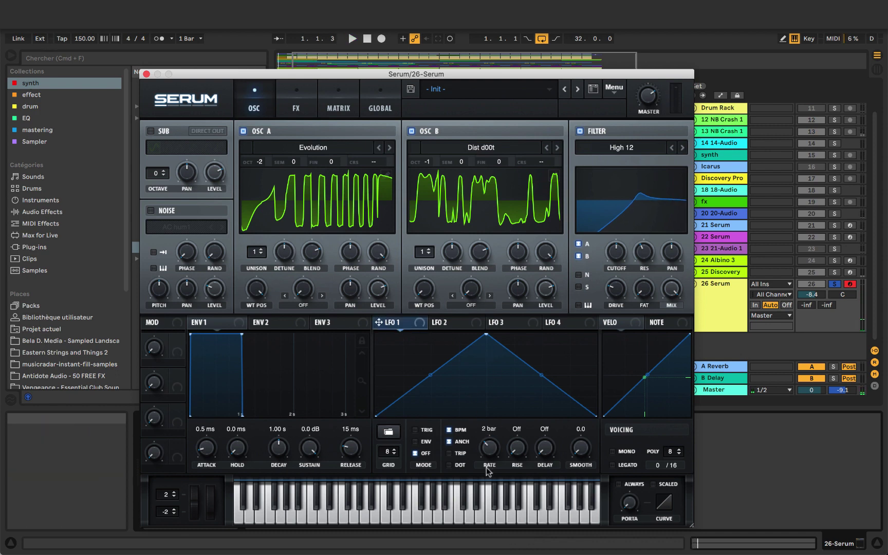
{"action": "left_click_drag", "start_coordinate": [379, 322], "coordinate": [614, 253]}
{"action": "key", "text": "space"}
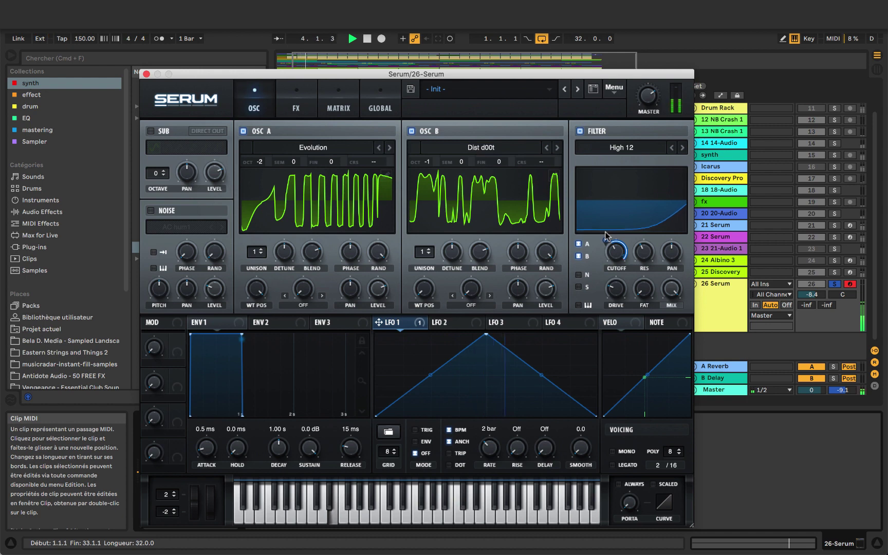
{"action": "mouse_move", "coordinate": [604, 244]}
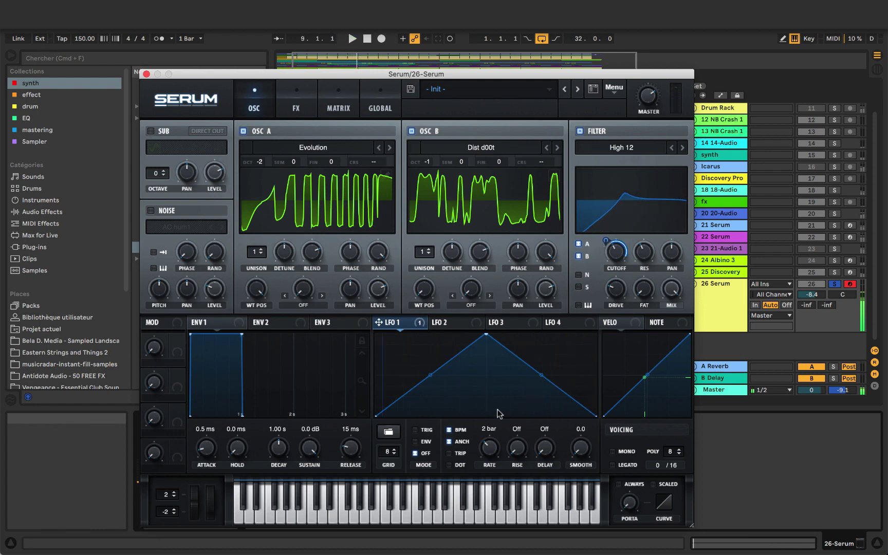
- Enable the Hyper/Dimension effect with a dimension mix of about 17% and add a Hall reverb
{"action": "left_click", "coordinate": [298, 101]}
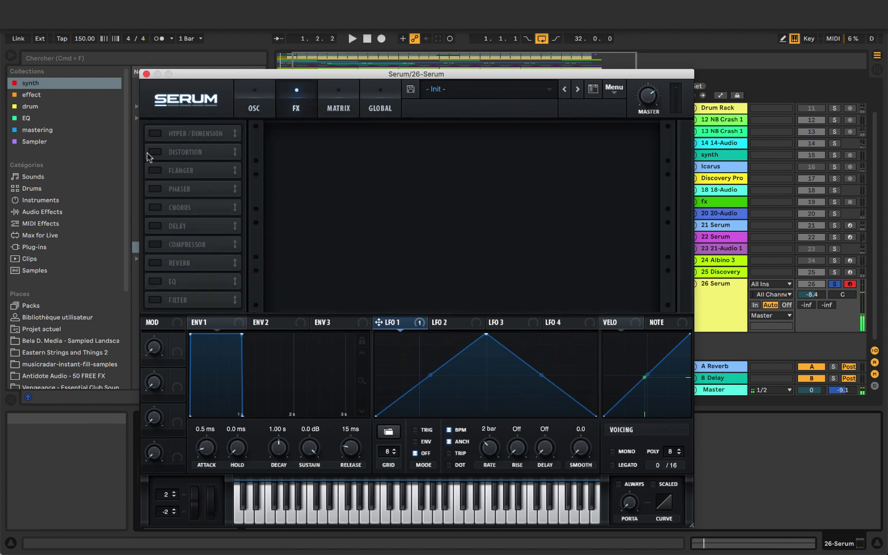
{"action": "left_click", "coordinate": [154, 133]}
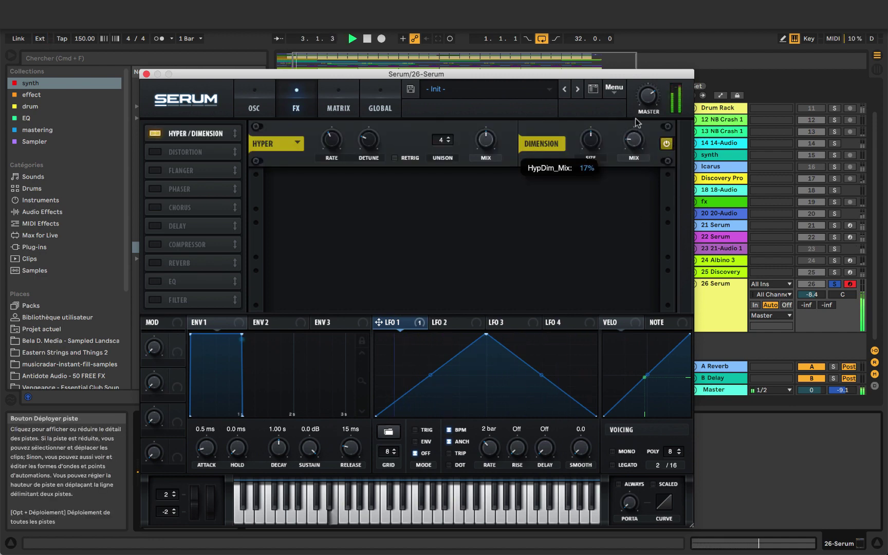
{"action": "left_click", "coordinate": [152, 226]}
{"action": "left_click", "coordinate": [153, 226]}
{"action": "left_click", "coordinate": [154, 262]}
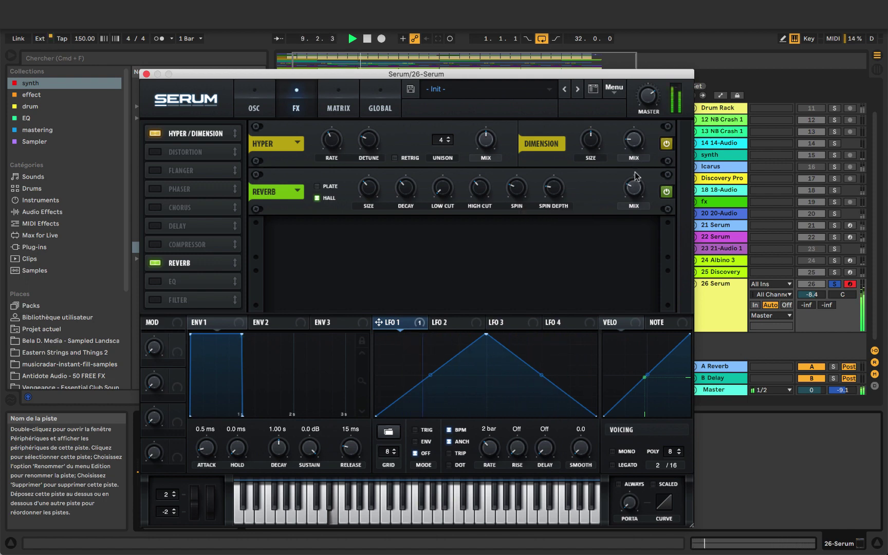
{"action": "mouse_move", "coordinate": [369, 197]}
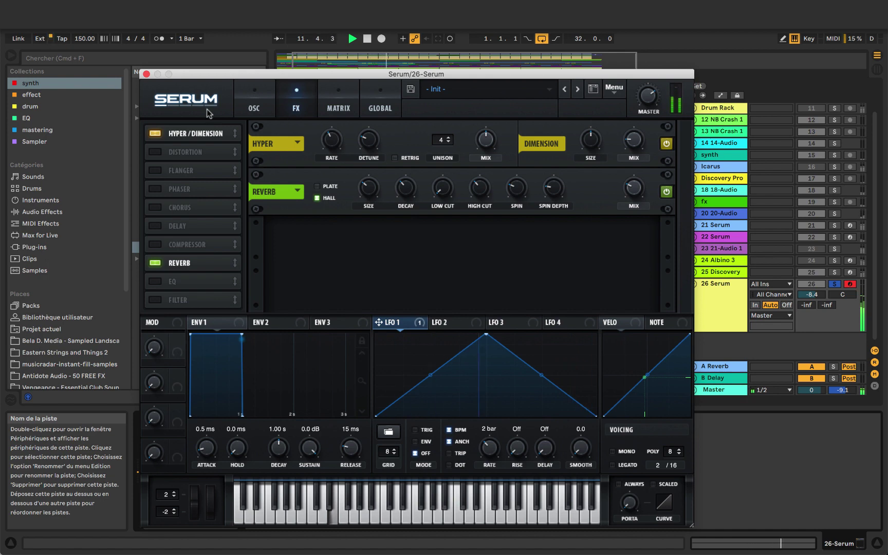
- Return to the oscillator page, then close the synth window and stop playback
{"action": "left_click", "coordinate": [254, 107]}
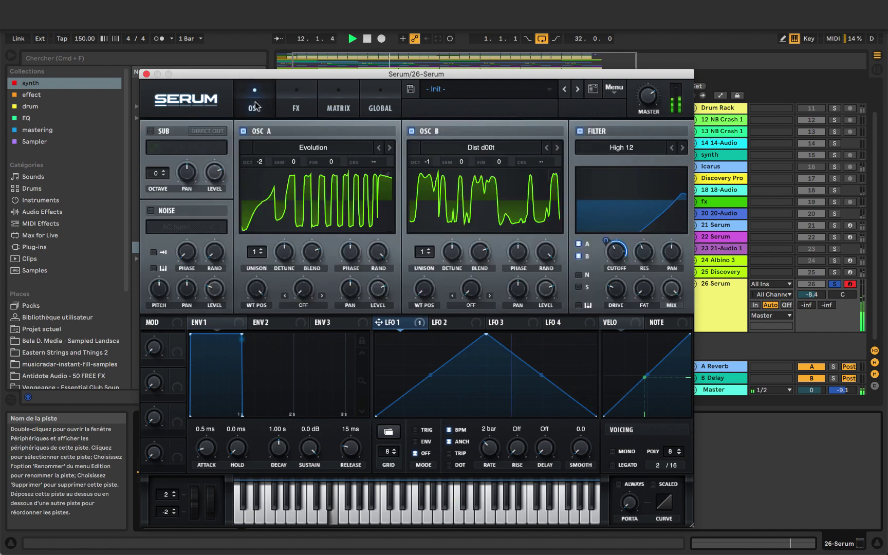
{"action": "left_click", "coordinate": [146, 74]}
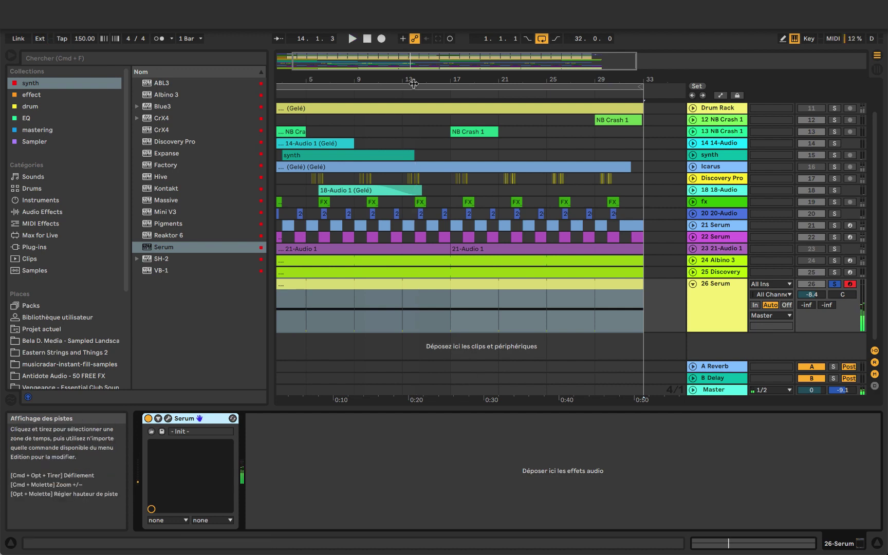
{"action": "key", "text": "space"}
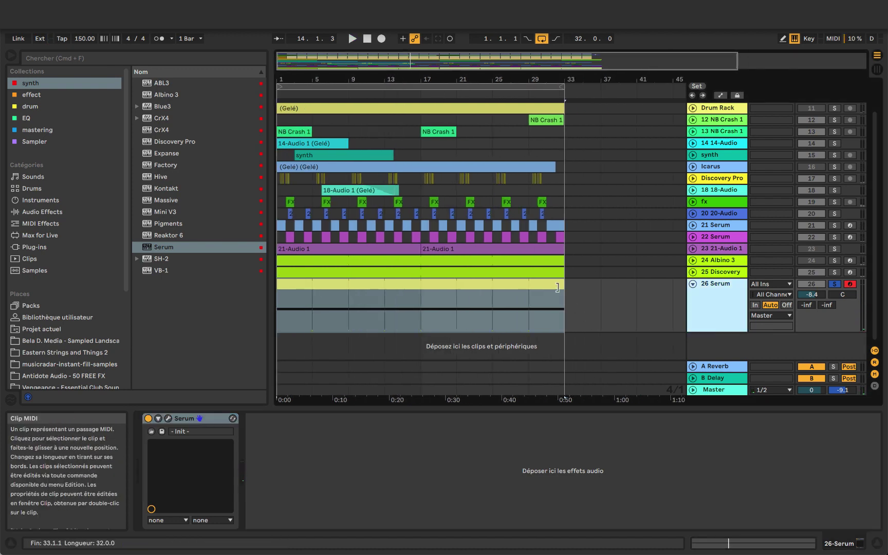
- Shorten the MIDI clip on the 26 Serum track to the first four bars
{"action": "left_click", "coordinate": [399, 282]}
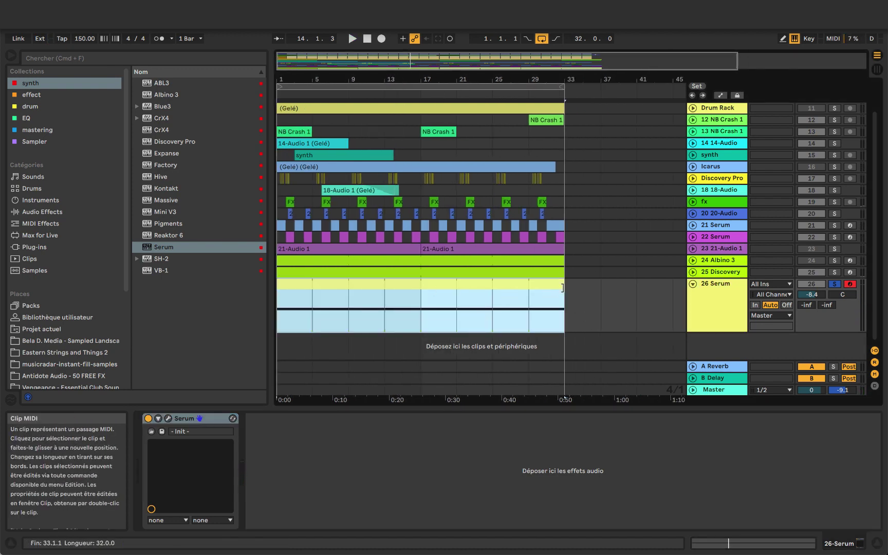
{"action": "double_click", "coordinate": [430, 295]}
{"action": "left_click_drag", "start_coordinate": [564, 234], "coordinate": [312, 234]}
- Freeze and flatten the 26 Serum track to audio, and delete the leftover tail clip after bar 5
{"action": "right_click", "coordinate": [719, 223]}
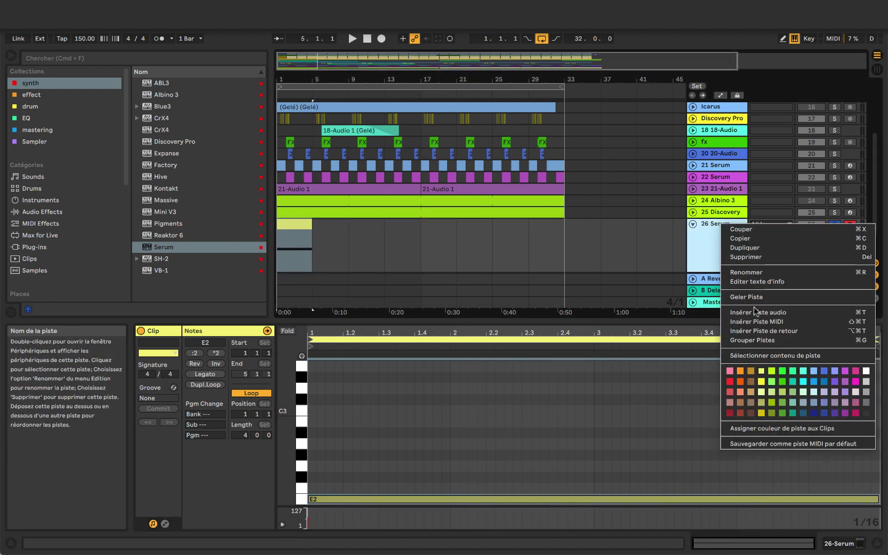
{"action": "left_click", "coordinate": [754, 296]}
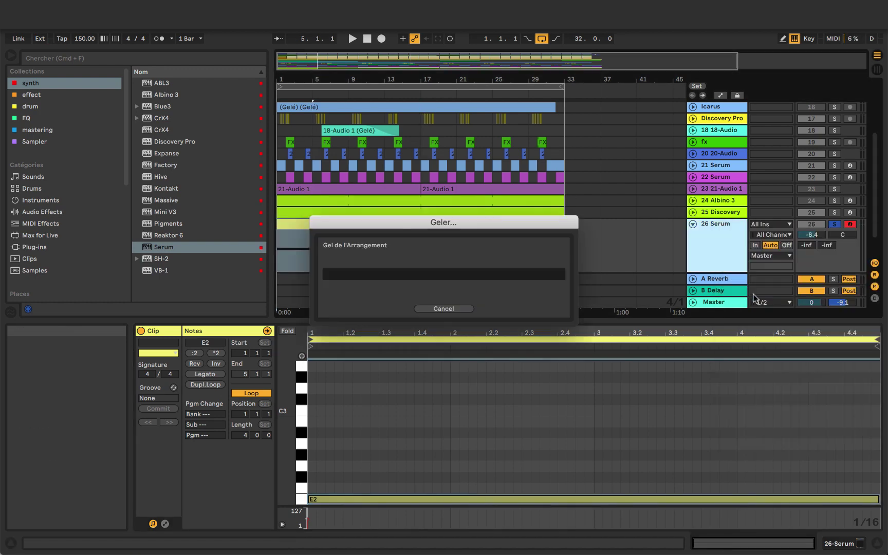
{"action": "right_click", "coordinate": [712, 224]}
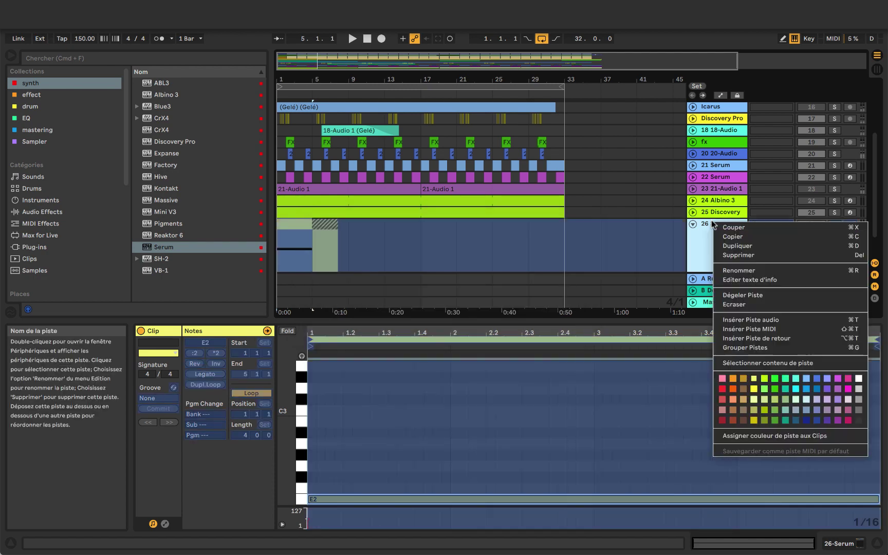
{"action": "left_click", "coordinate": [733, 304]}
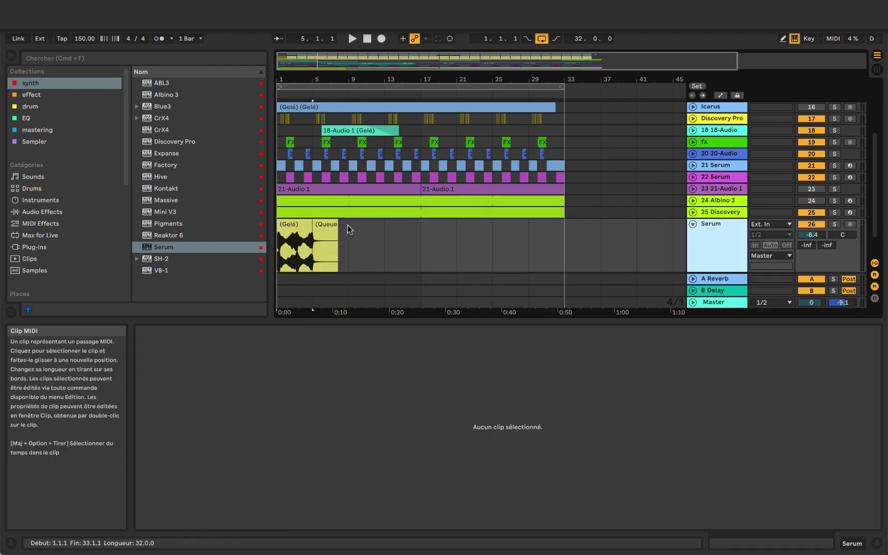
{"action": "left_click", "coordinate": [327, 227]}
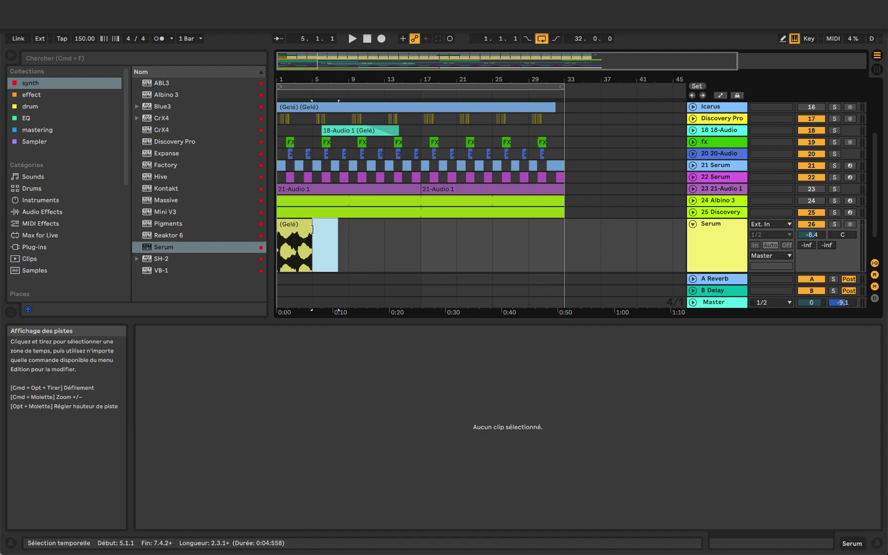
{"action": "key", "text": "Delete"}
- Solo the Serum track and play back its flattened audio clip from the start
{"action": "left_click", "coordinate": [294, 246]}
{"action": "left_click_drag", "start_coordinate": [282, 79], "coordinate": [289, 77]}
{"action": "left_click", "coordinate": [834, 224]}
{"action": "key", "text": "space"}
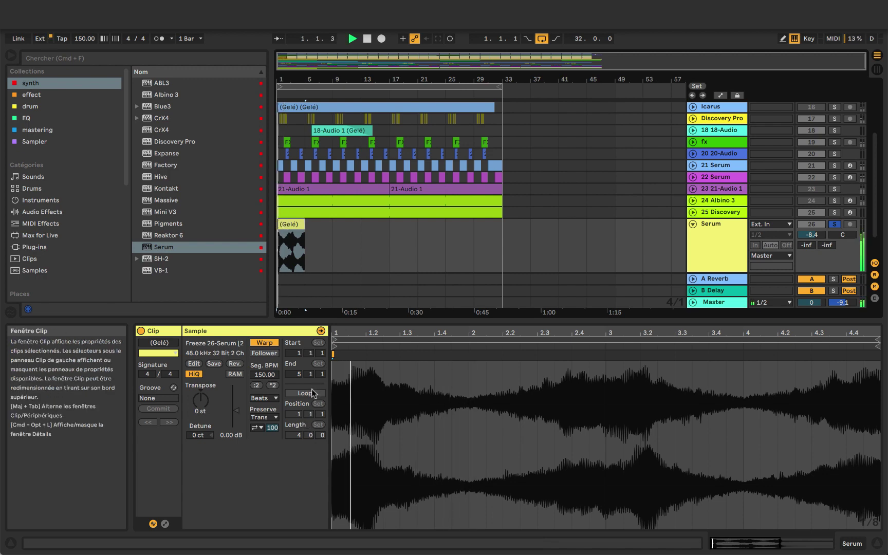
- Loop the Serum audio clip out to bar 33 and lower its clip gain to -2.89 dB
{"action": "key", "text": "super+l"}
{"action": "left_click_drag", "start_coordinate": [304, 242], "coordinate": [502, 241]}
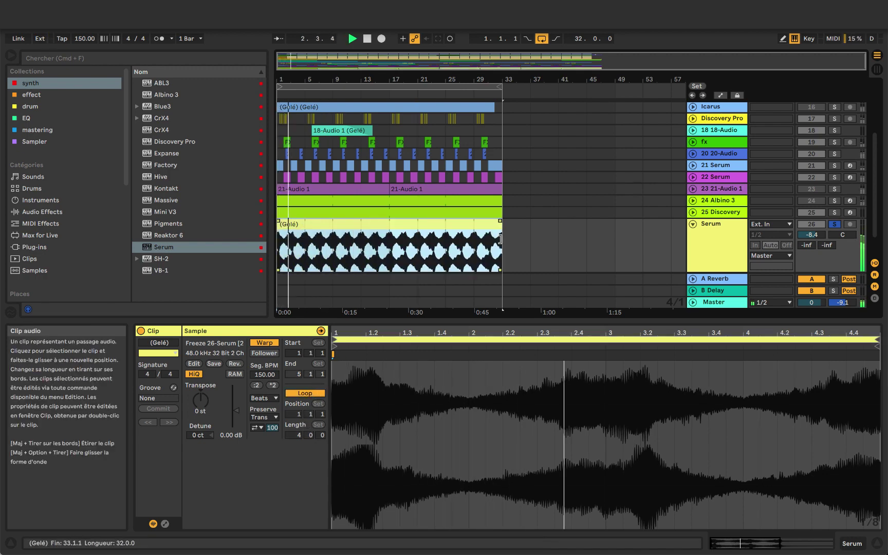
{"action": "left_click", "coordinate": [723, 226]}
{"action": "left_click_drag", "start_coordinate": [237, 409], "coordinate": [236, 418]}
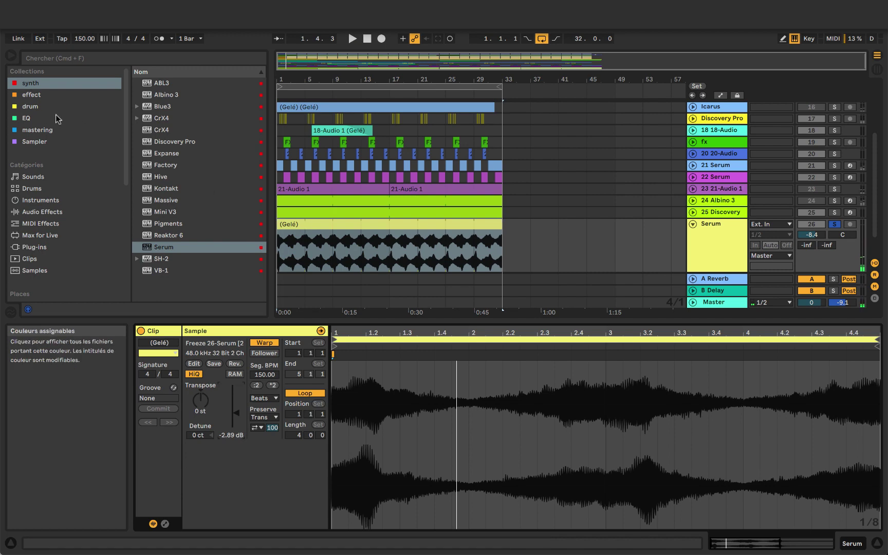
- Add LFOTool to the Serum track, load its TranceGate-5 preset and listen to the gated sound
{"action": "left_click", "coordinate": [41, 95]}
{"action": "left_click", "coordinate": [165, 200]}
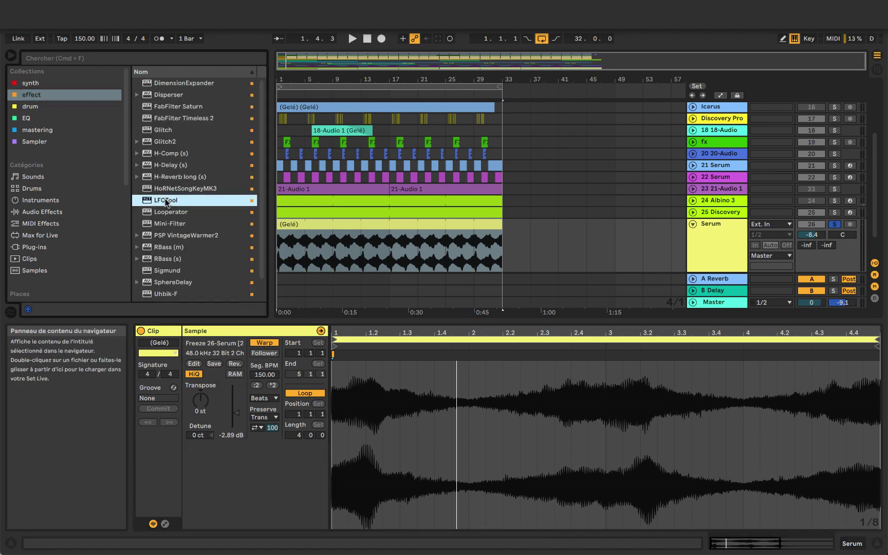
{"action": "key", "text": "Return"}
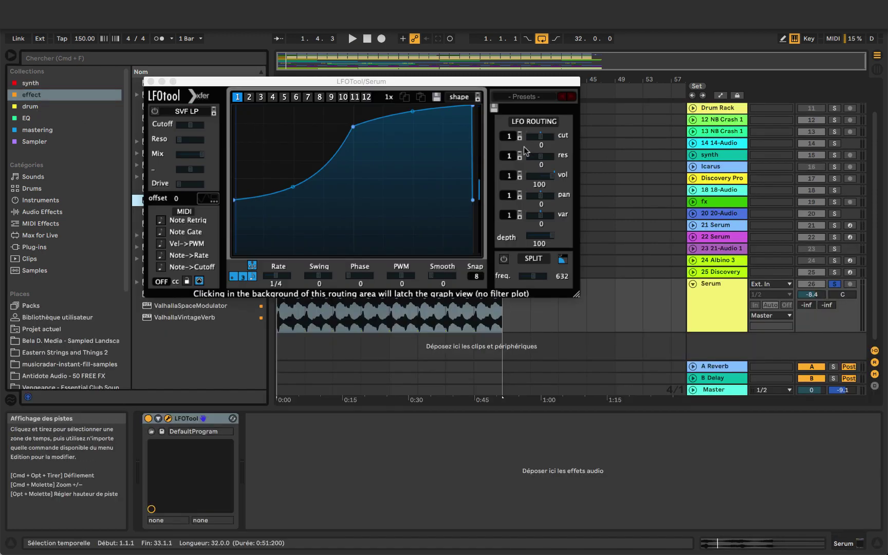
{"action": "left_click", "coordinate": [539, 97]}
{"action": "mouse_move", "coordinate": [541, 171]}
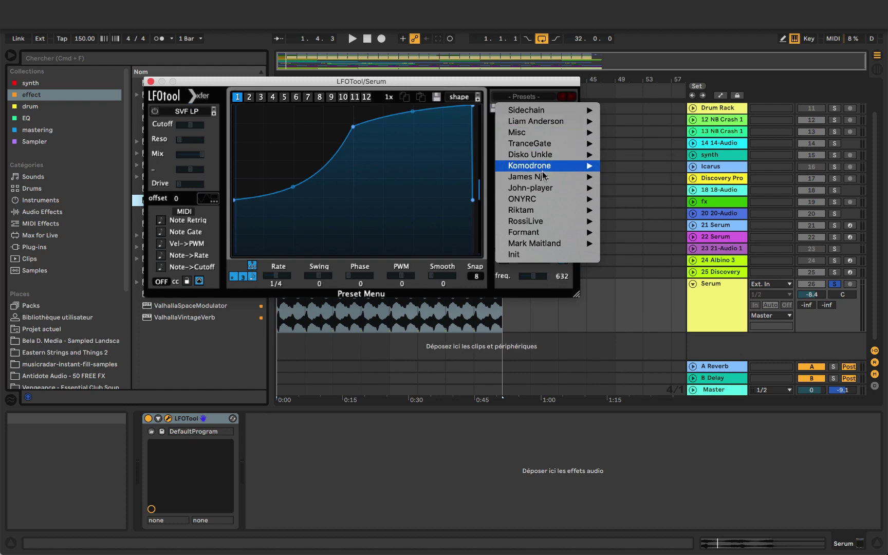
{"action": "mouse_move", "coordinate": [561, 143]}
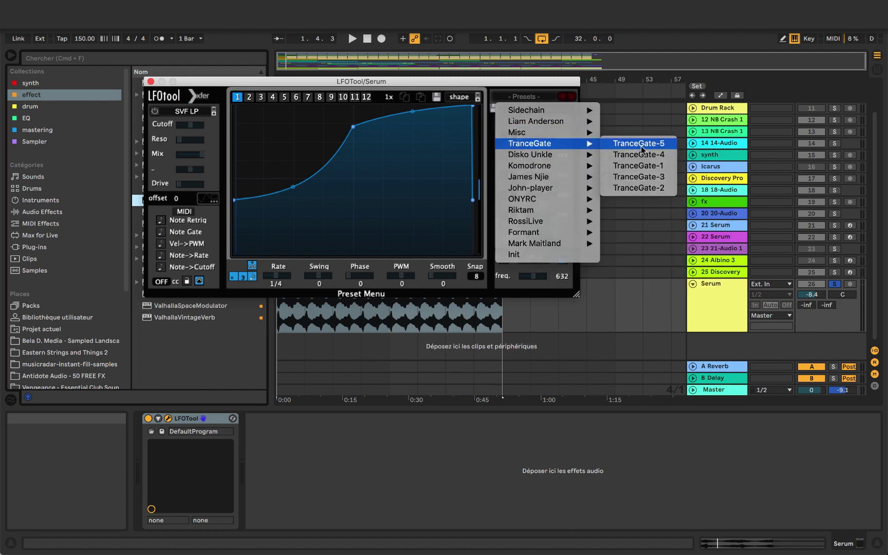
{"action": "left_click", "coordinate": [639, 143]}
{"action": "left_click", "coordinate": [150, 81]}
{"action": "key", "text": "space"}
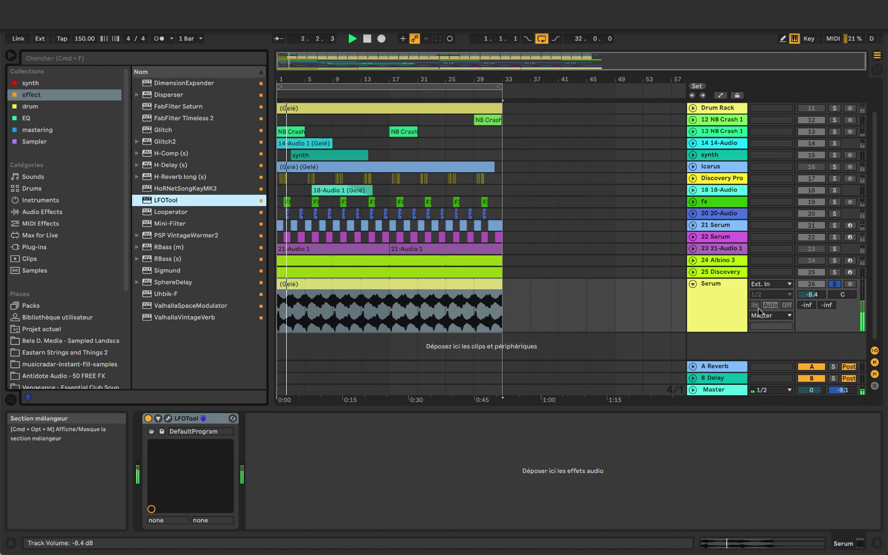
- Lower the Serum track's volume to -9.3 dB while checking the master spectrum in SPAN Plus
{"action": "left_click", "coordinate": [724, 391]}
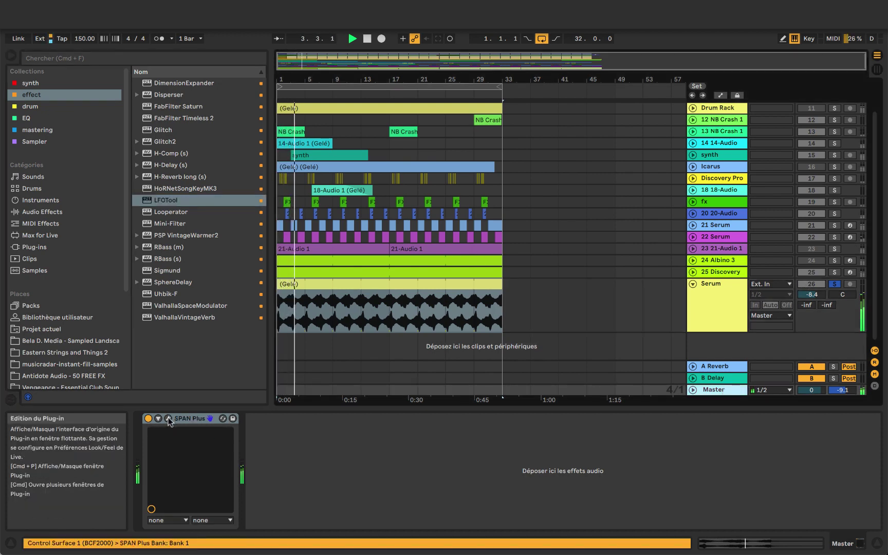
{"action": "key", "text": "super+p"}
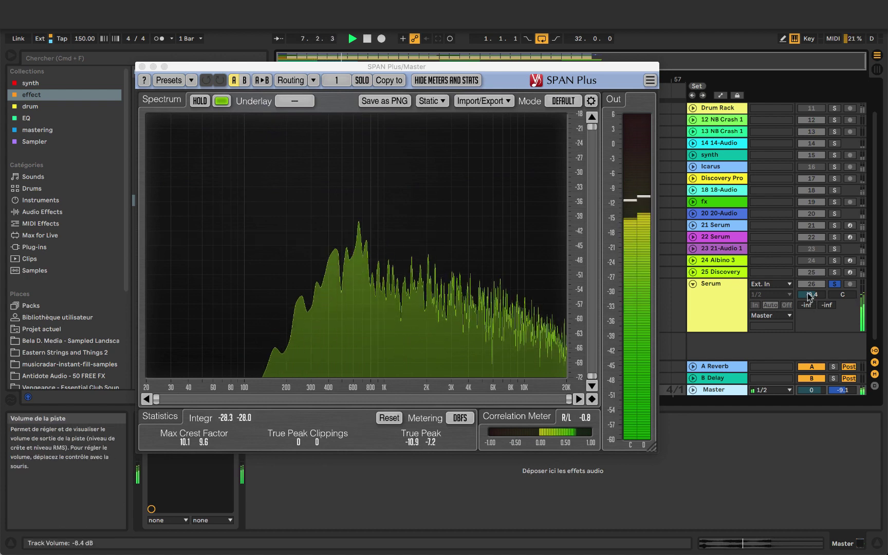
{"action": "left_click_drag", "start_coordinate": [812, 295], "coordinate": [812, 301]}
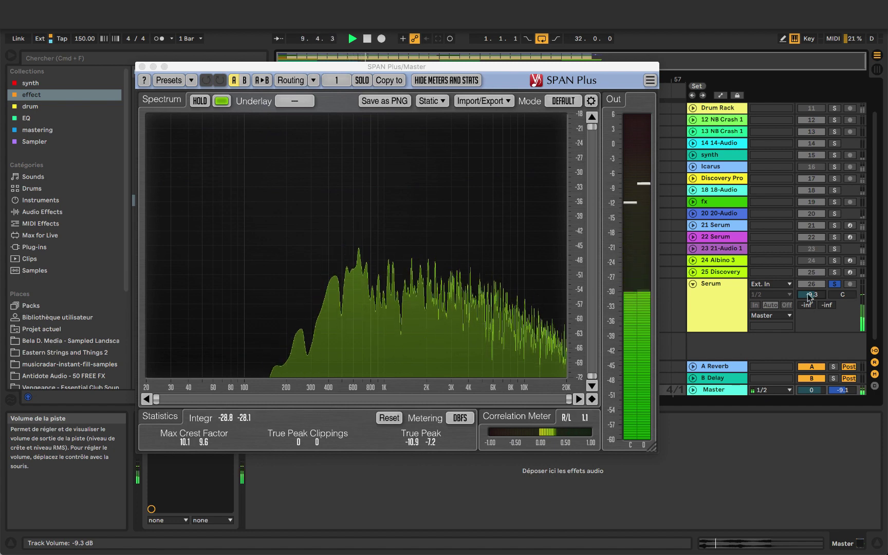
{"action": "left_click", "coordinate": [141, 67]}
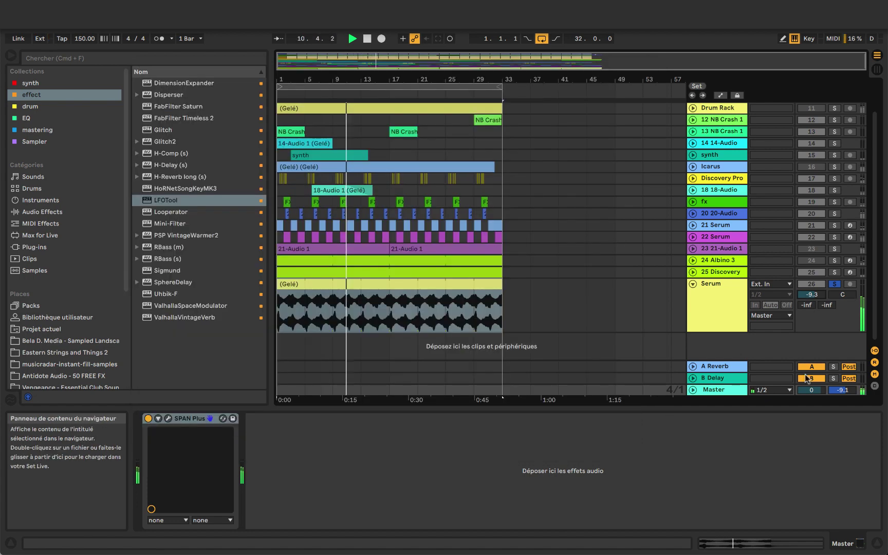
- Add FabFilter Pro-Q 2 to the Serum track with a 48 dB/oct low cut at about 289 Hz, Q 0.742
{"action": "left_click", "coordinate": [718, 286]}
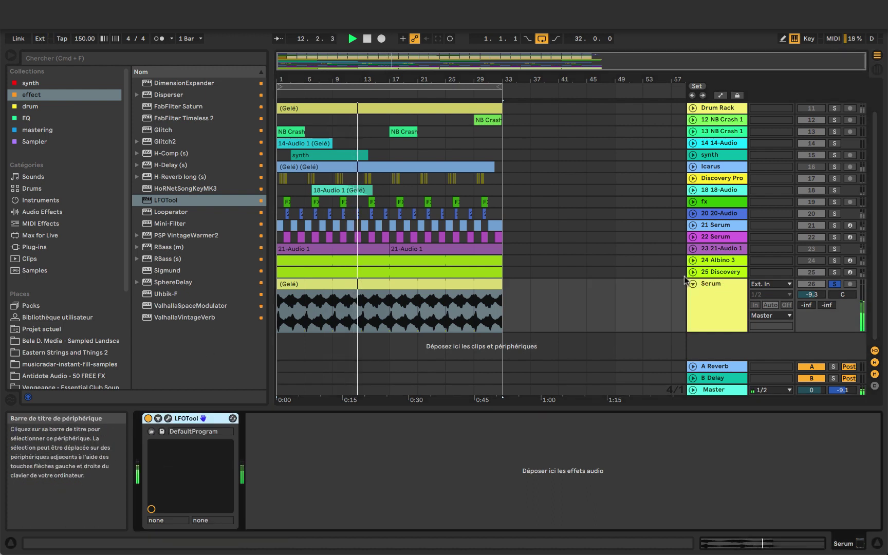
{"action": "left_click", "coordinate": [72, 116]}
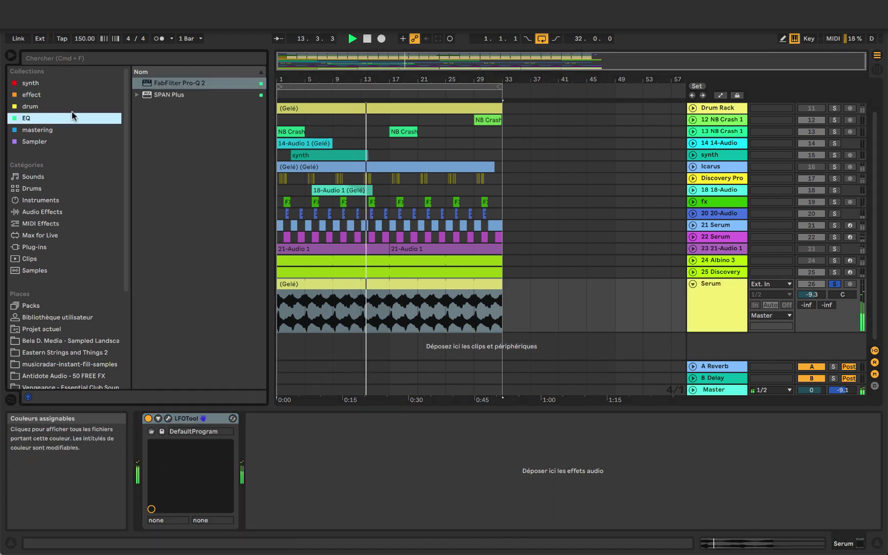
{"action": "left_click", "coordinate": [188, 84]}
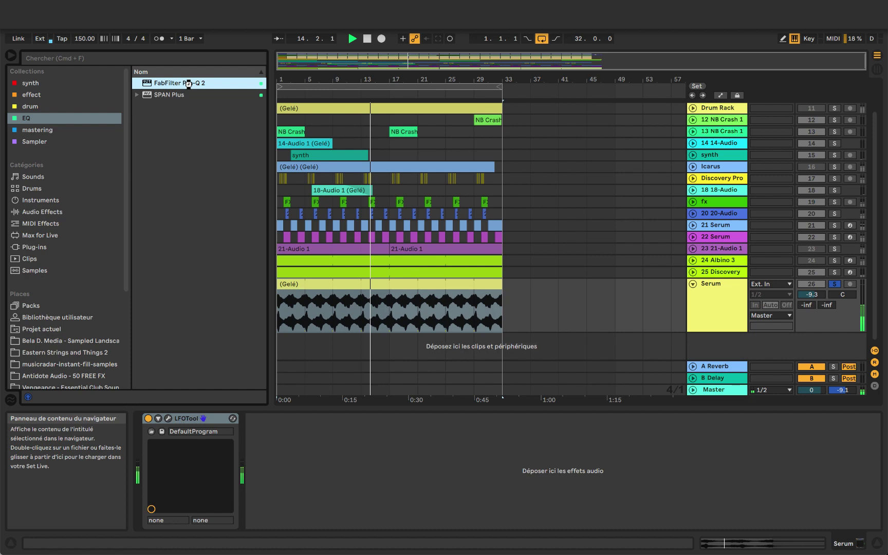
{"action": "key", "text": "Return"}
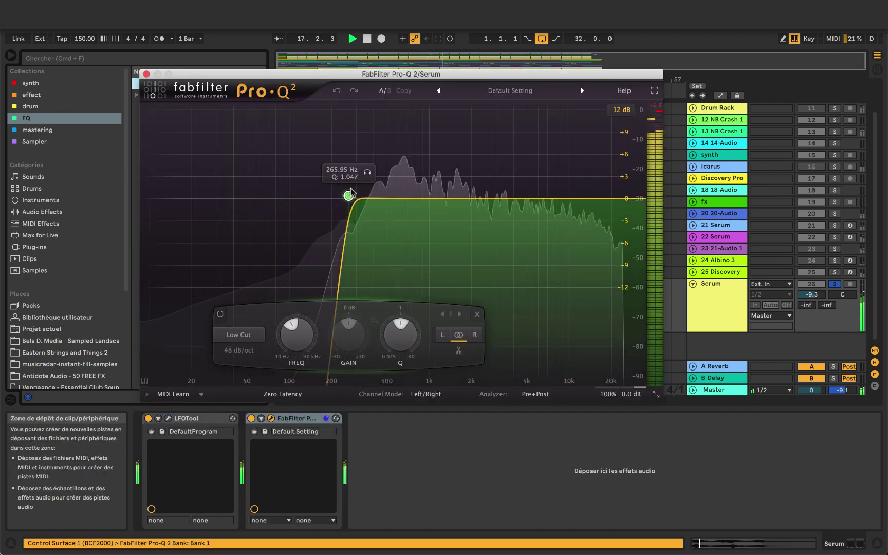
{"action": "left_click_drag", "start_coordinate": [336, 198], "coordinate": [359, 215]}
{"action": "left_click_drag", "start_coordinate": [355, 215], "coordinate": [351, 215]}
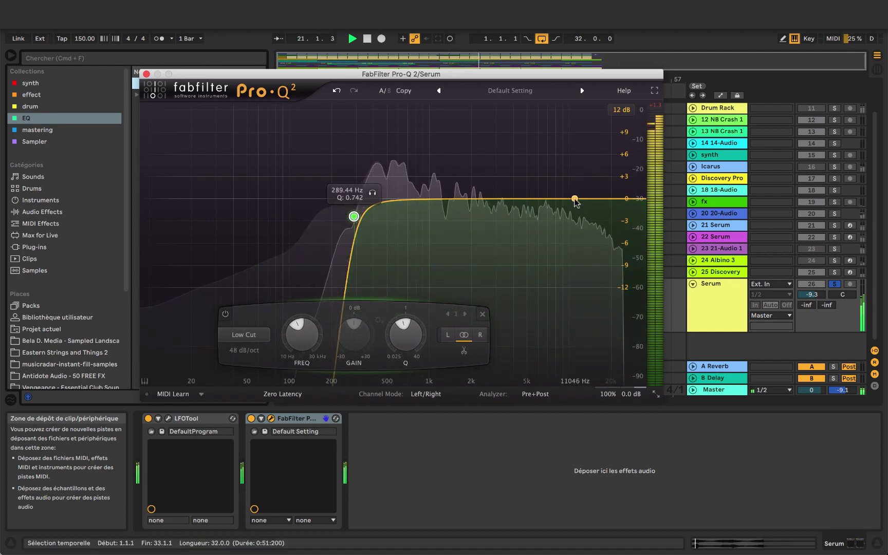
- Boost a high shelf by about 1.5 dB near 10.9 kHz with Q 0.3, and listen to the EQ'd track
{"action": "mouse_move", "coordinate": [578, 197]}
{"action": "left_mouse_down"}
{"action": "mouse_move", "coordinate": [574, 178]}
{"action": "mouse_move", "coordinate": [574, 192]}
{"action": "left_mouse_up"}
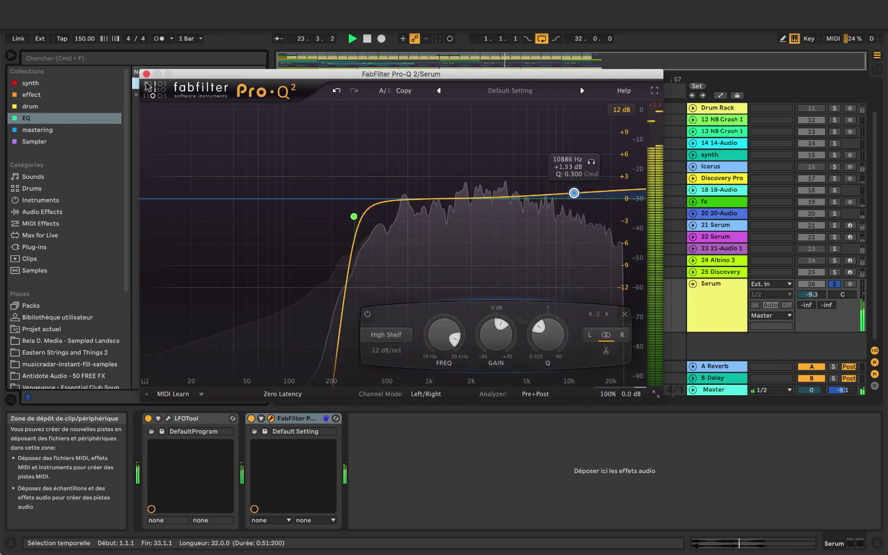
{"action": "key", "text": "super+alt+p"}
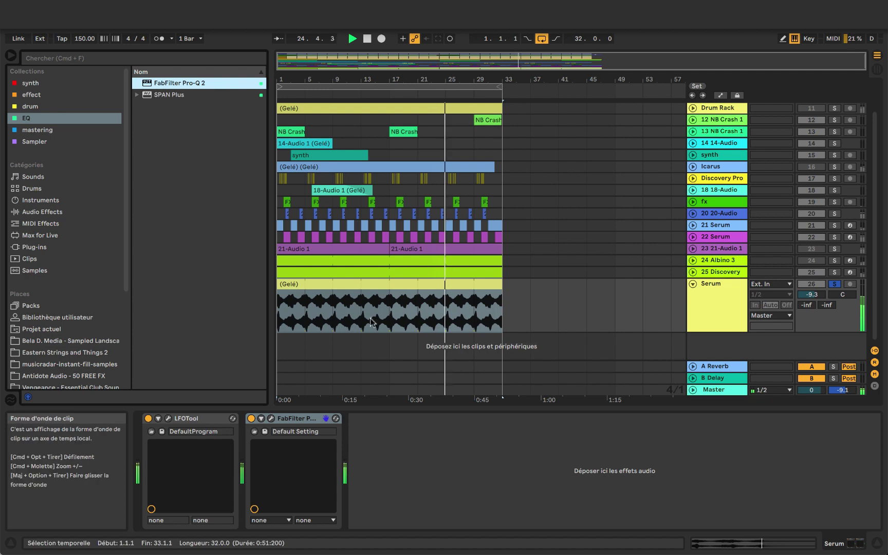
{"action": "key", "text": "space"}
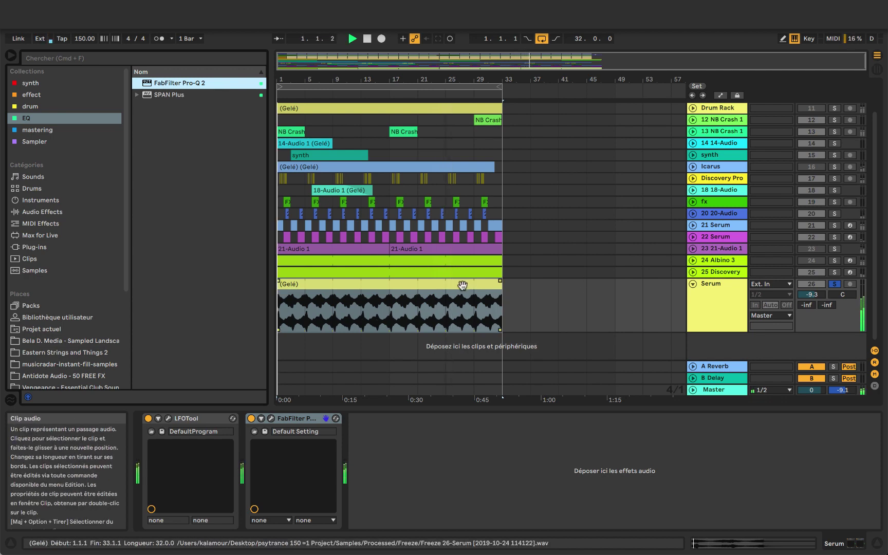
- Try to choose a finer fixed grid division for the arrangement around the Serum clip
{"action": "left_click_drag", "start_coordinate": [282, 78], "coordinate": [282, 97]}
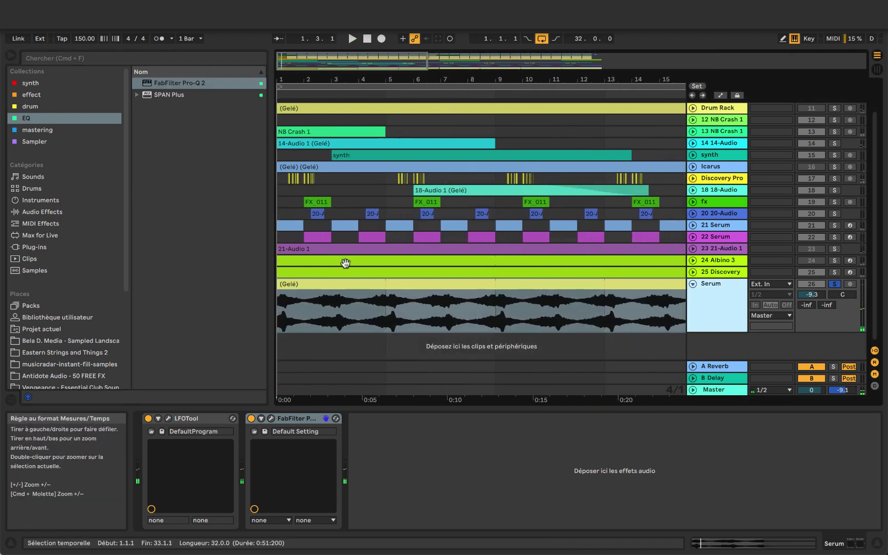
{"action": "right_click", "coordinate": [342, 304]}
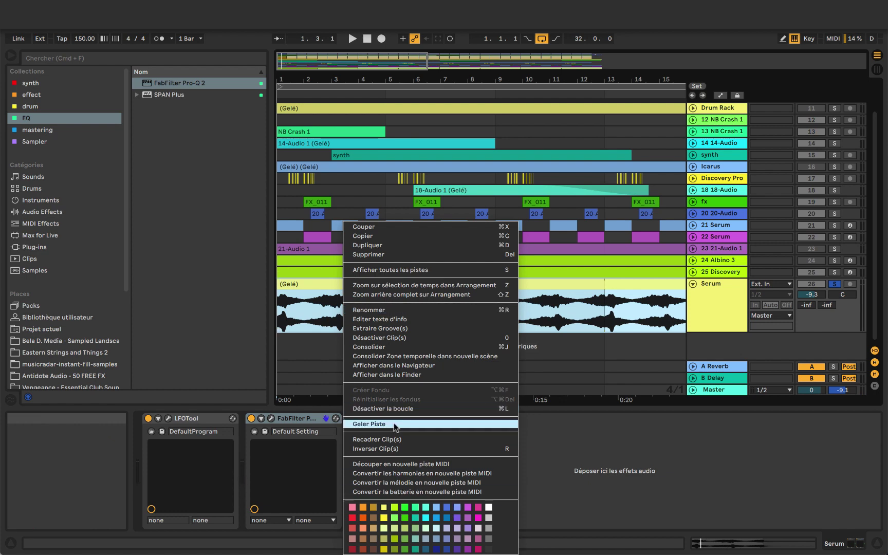
{"action": "left_click", "coordinate": [307, 347]}
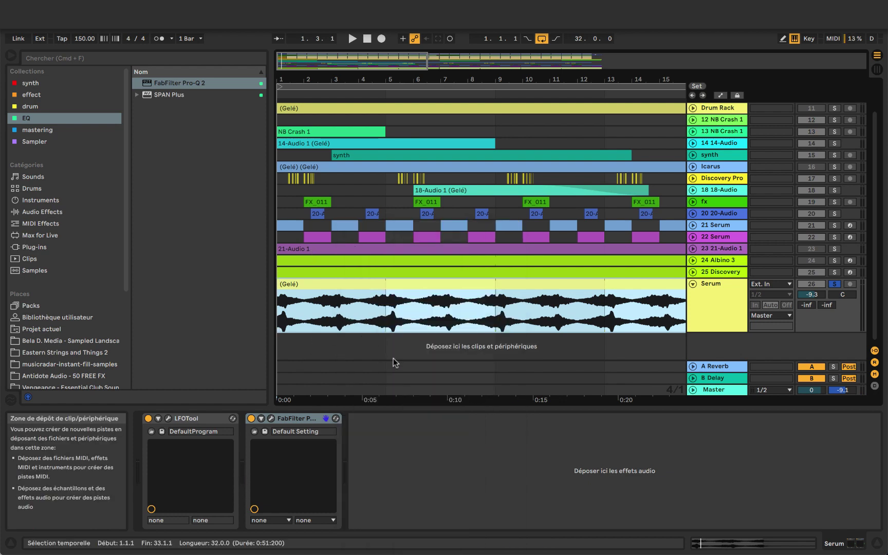
{"action": "right_click", "coordinate": [406, 344]}
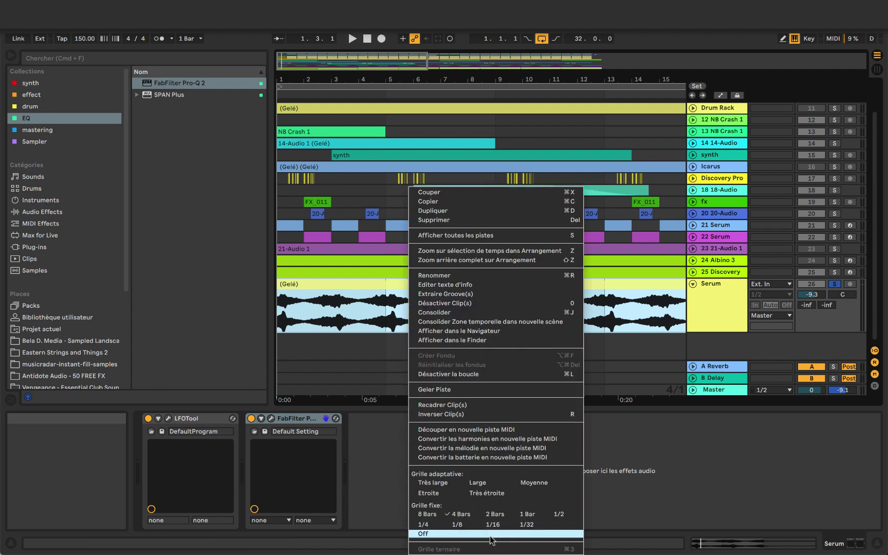
{"action": "left_click", "coordinate": [518, 525]}
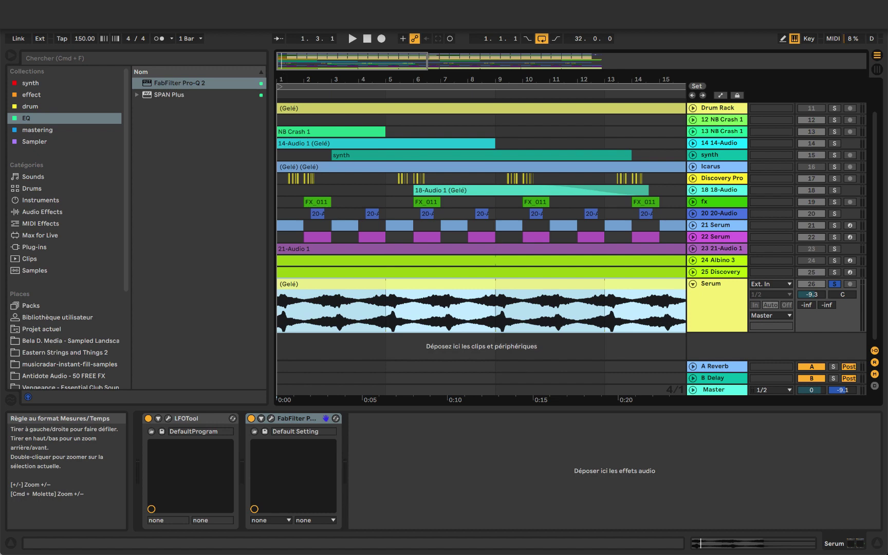
- Set the arrangement's fixed grid to 1 Bar over the Serum clip
{"action": "left_click_drag", "start_coordinate": [379, 80], "coordinate": [379, 340]}
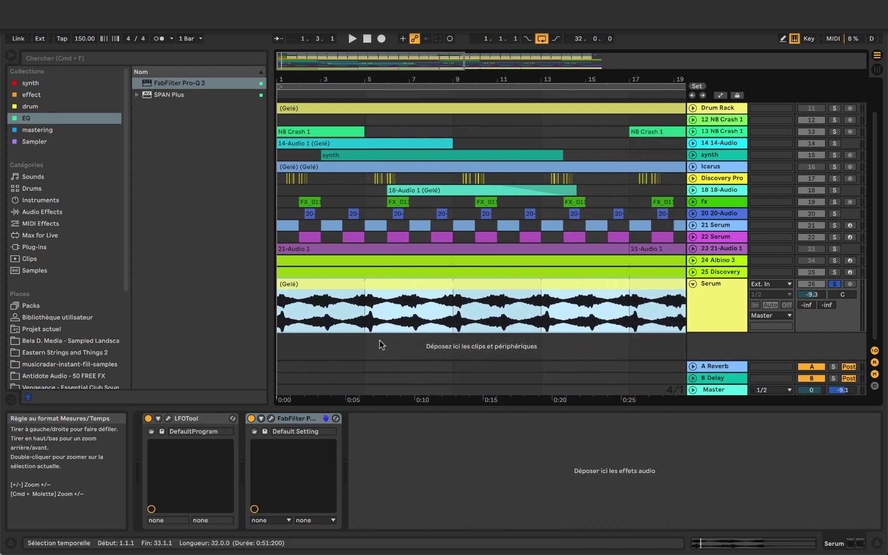
{"action": "left_click", "coordinate": [365, 307]}
{"action": "key", "text": "Home"}
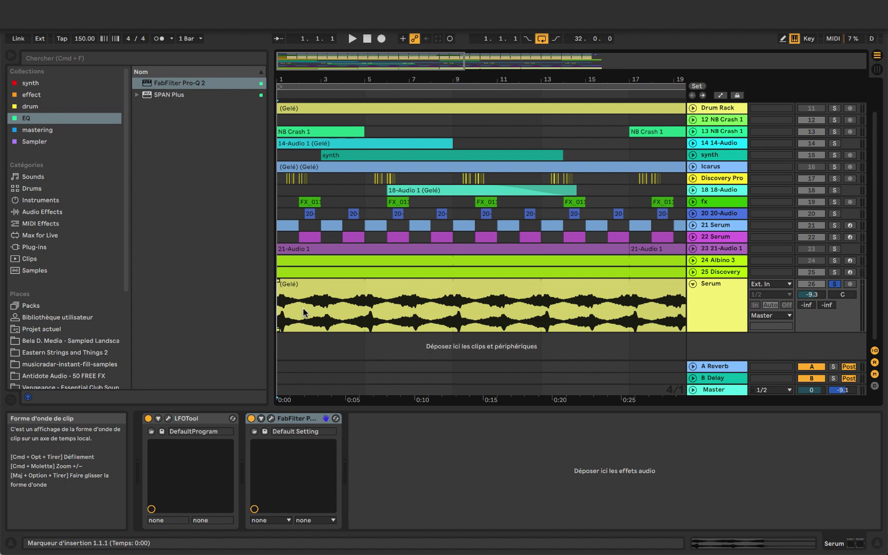
{"action": "left_click_drag", "start_coordinate": [297, 79], "coordinate": [323, 128]}
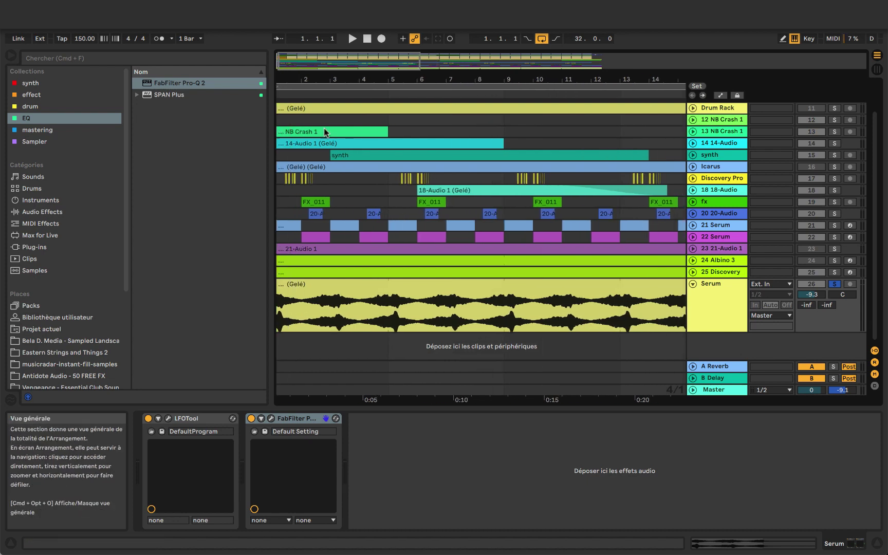
{"action": "right_click", "coordinate": [375, 340]}
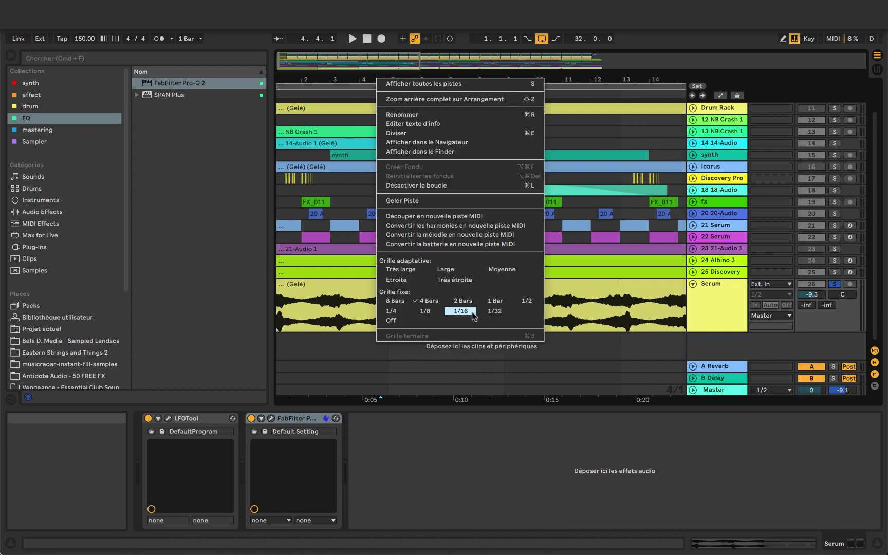
{"action": "left_click", "coordinate": [496, 301]}
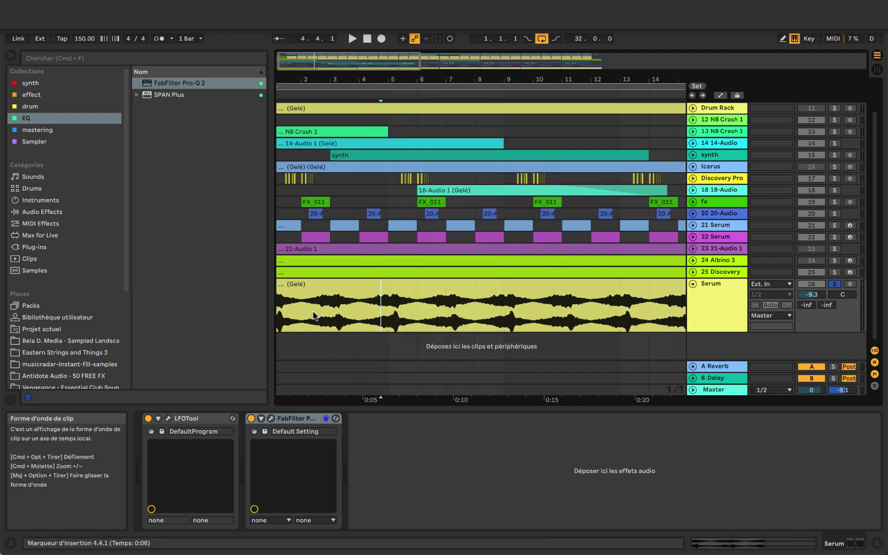
- Delete bars 2, 4, 6, 8 and 10 from the Serum clip, leaving alternating one-bar clips
{"action": "left_click_drag", "start_coordinate": [302, 317], "coordinate": [332, 316]}
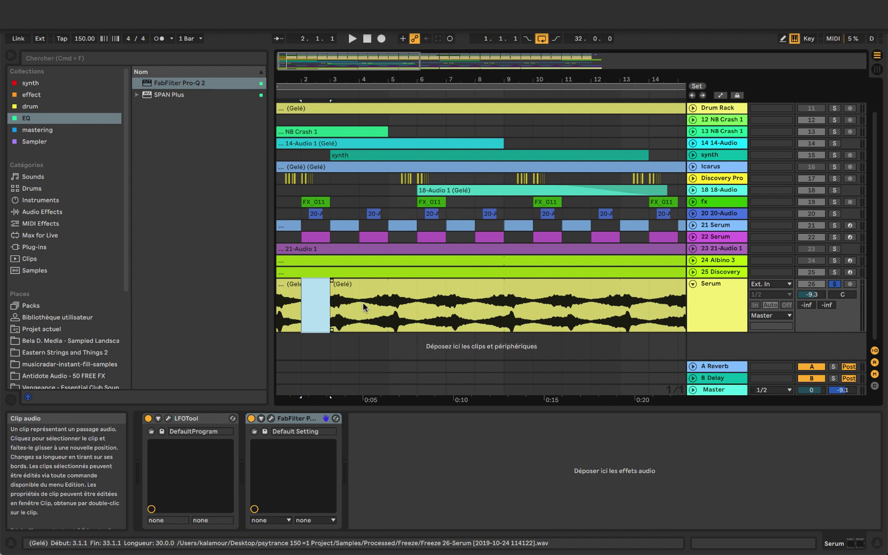
{"action": "key", "text": "Delete"}
{"action": "left_click_drag", "start_coordinate": [360, 322], "coordinate": [389, 322]}
{"action": "key", "text": "Delete"}
{"action": "left_click_drag", "start_coordinate": [445, 321], "coordinate": [555, 319]}
{"action": "key", "text": "Delete"}
{"action": "key", "text": "Delete"}
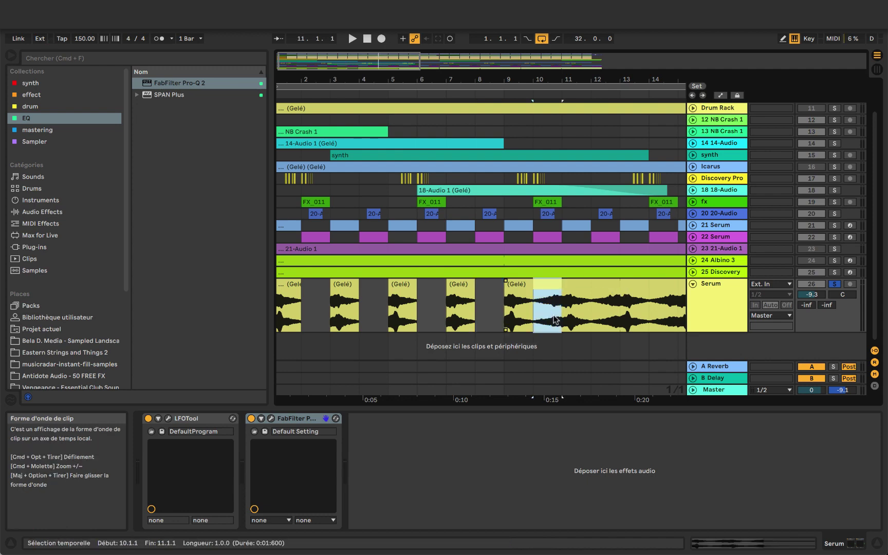
{"action": "key", "text": "Delete"}
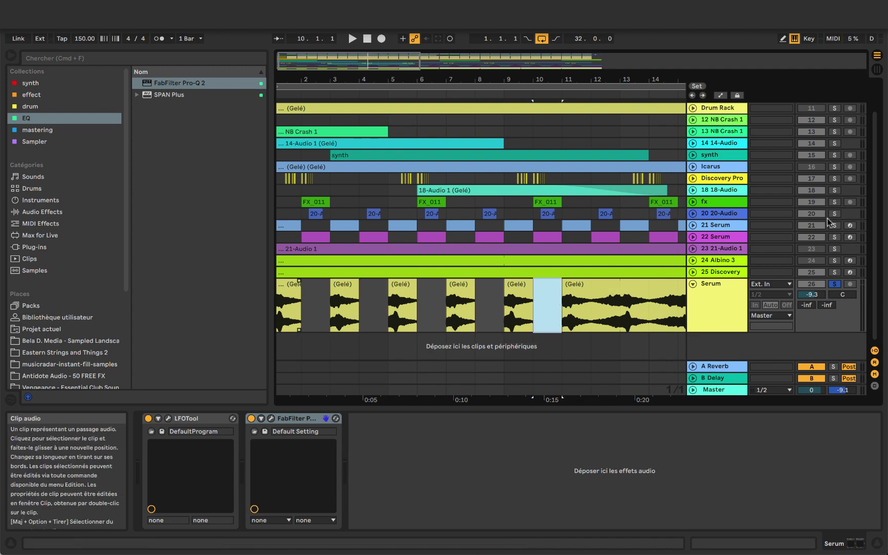
- Solo the 22 Serum track alongside the drum group and the gapped Serum clips, and listen from bar 1
{"action": "left_click", "coordinate": [834, 238]}
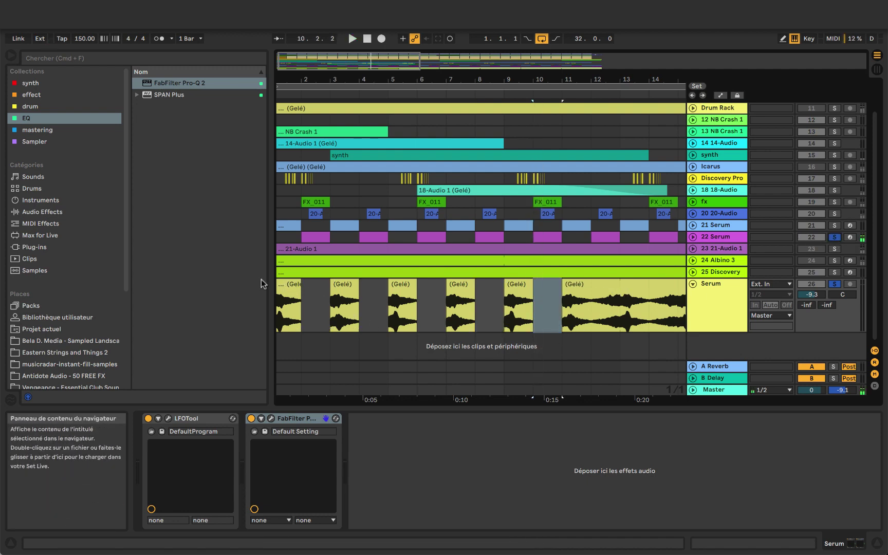
{"action": "left_click", "coordinate": [288, 283]}
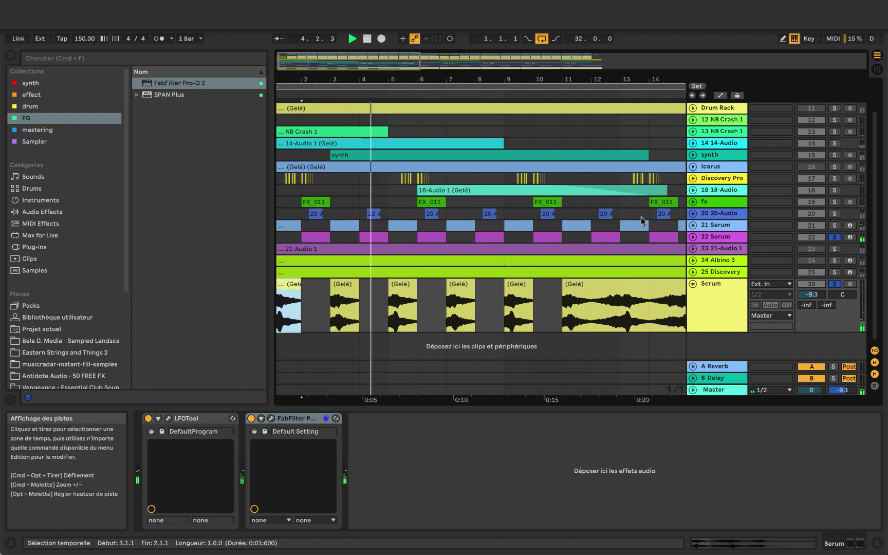
{"action": "scroll", "coordinate": [450, 258], "scroll_direction": "up", "scroll_amount": 3}
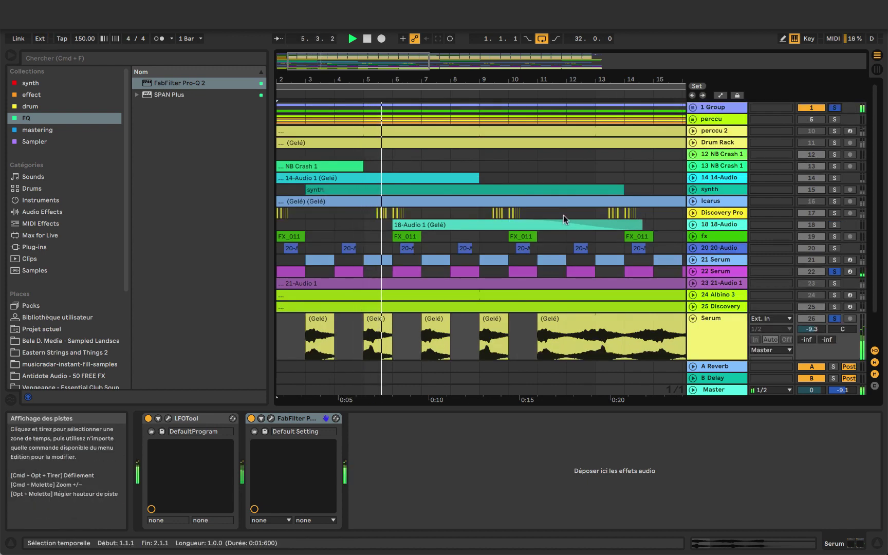
{"action": "scroll", "coordinate": [564, 214], "scroll_direction": "down", "scroll_amount": 3}
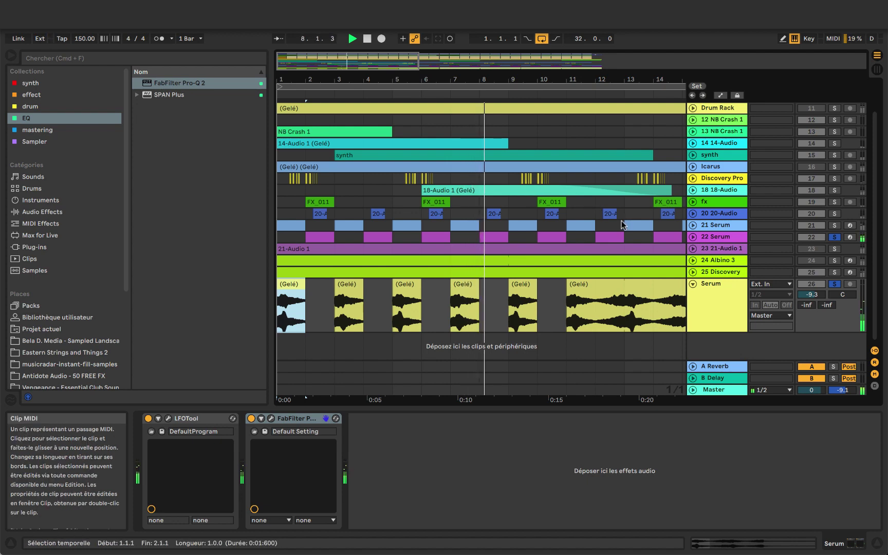
{"action": "scroll", "coordinate": [622, 221], "scroll_direction": "up", "scroll_amount": 3}
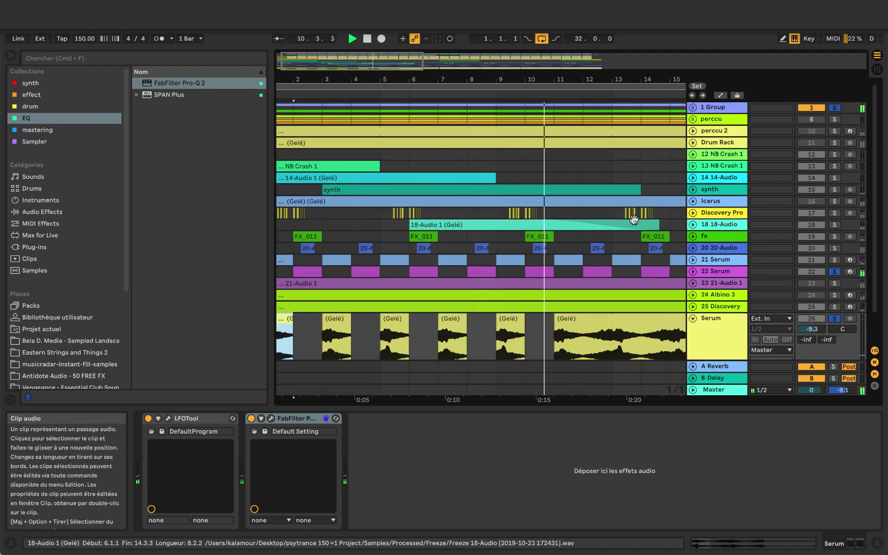
- Delete bars 12, 14 and 16 from the Serum clip
{"action": "left_click_drag", "start_coordinate": [586, 348], "coordinate": [614, 348]}
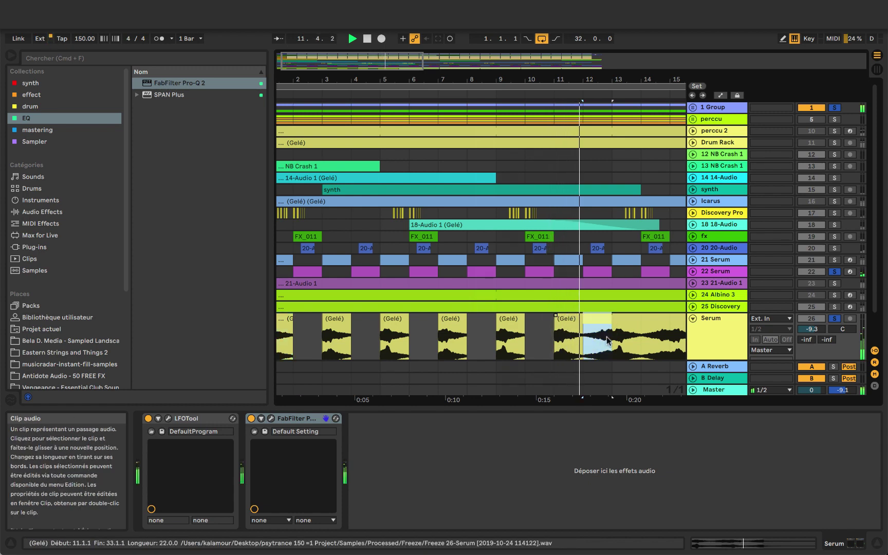
{"action": "key", "text": "Delete"}
{"action": "scroll", "coordinate": [575, 353], "scroll_direction": "down", "scroll_amount": 3}
{"action": "left_click_drag", "start_coordinate": [483, 304], "coordinate": [562, 303]}
{"action": "key", "text": "Delete"}
{"action": "key", "text": "Delete"}
- Delete the Serum clip from bar 17 to 33 and duplicate the alternating clips of bars 1–16 into that range
{"action": "left_click", "coordinate": [601, 290]}
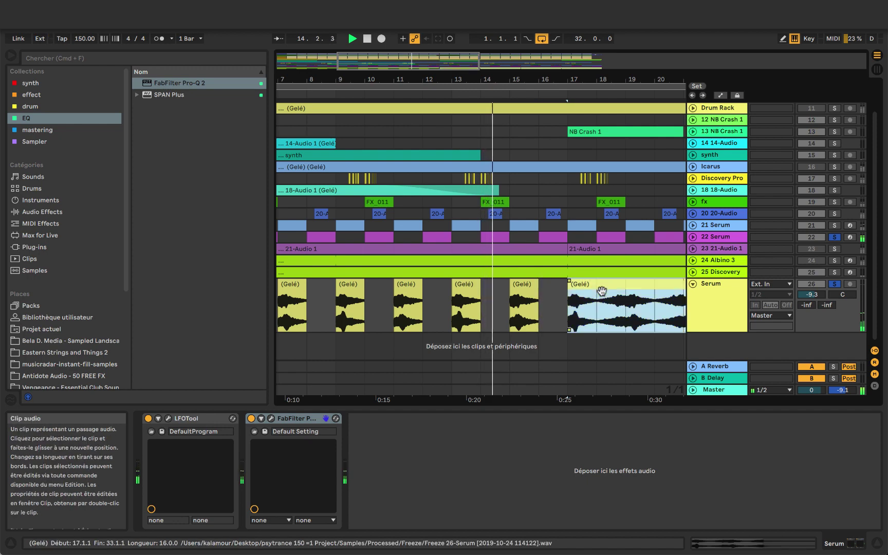
{"action": "key", "text": "Delete"}
{"action": "left_click_drag", "start_coordinate": [371, 81], "coordinate": [370, 65]}
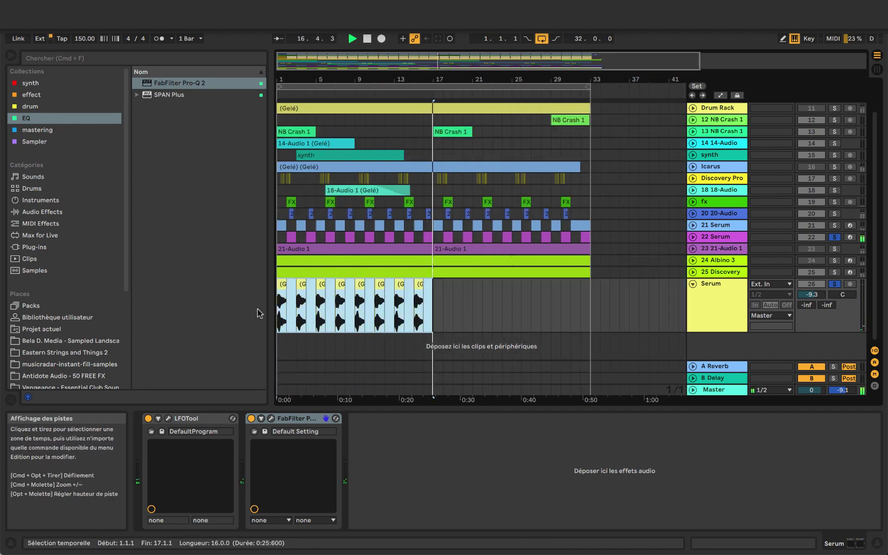
{"action": "key", "text": "super+v"}
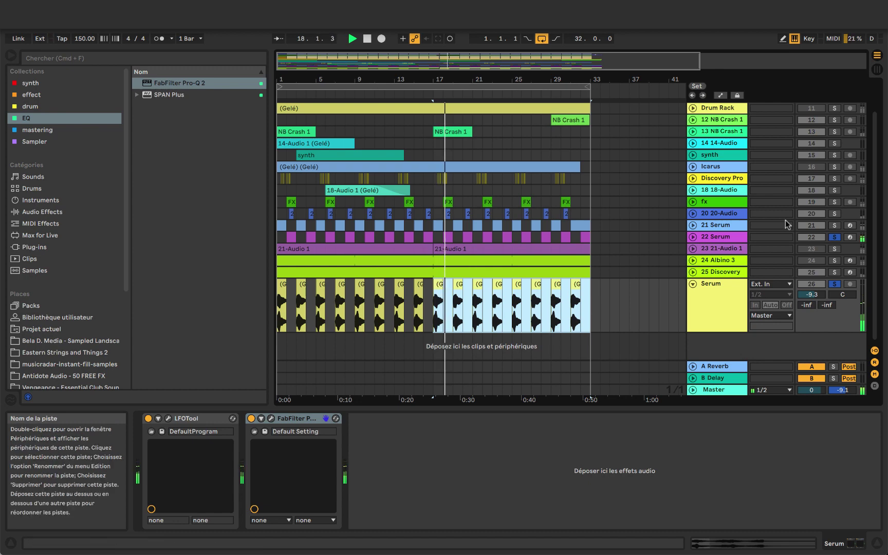
- Solo both NB Crash tracks, 14-Audio, synth, Discovery Pro, 18-Audio, fx, perccu and 21 Serum as well, and listen to the full mix
{"action": "scroll", "coordinate": [798, 192], "scroll_direction": "up", "scroll_amount": 3}
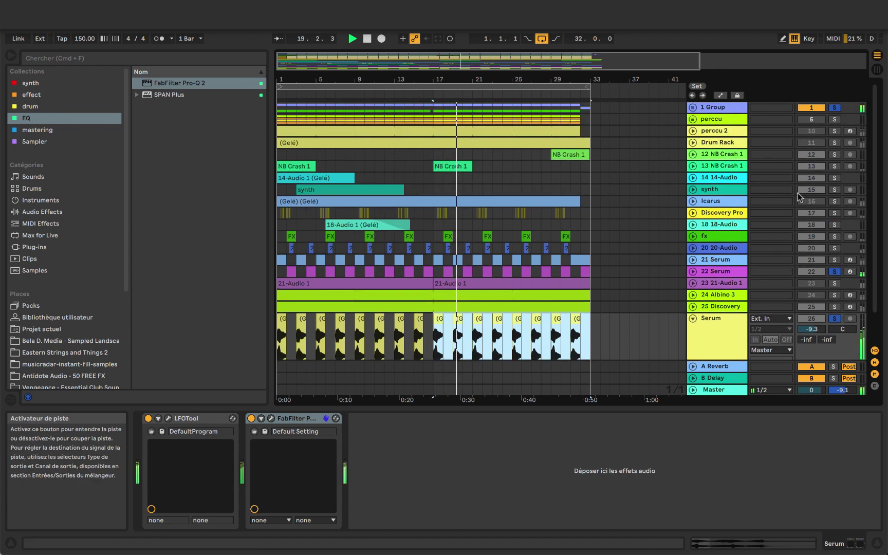
{"action": "left_click", "coordinate": [834, 154]}
{"action": "left_click", "coordinate": [835, 166]}
{"action": "left_click", "coordinate": [835, 177]}
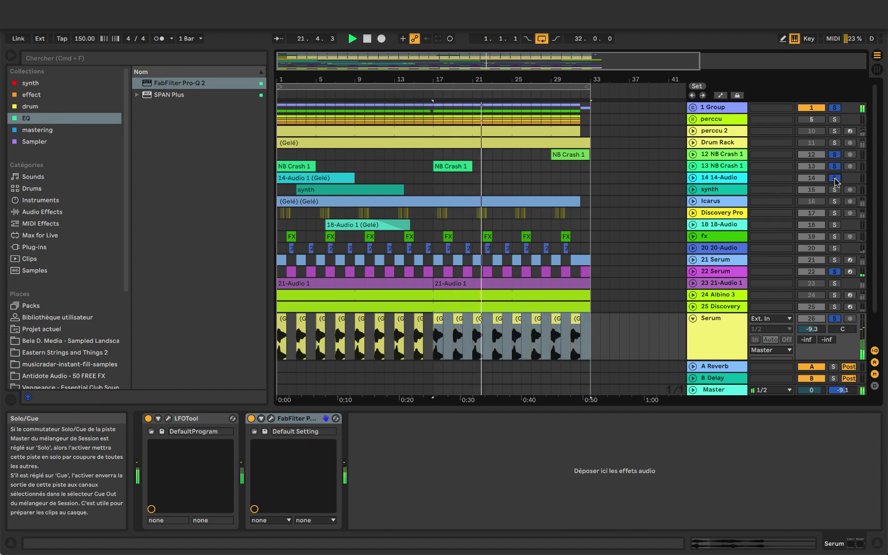
{"action": "left_click", "coordinate": [834, 190]}
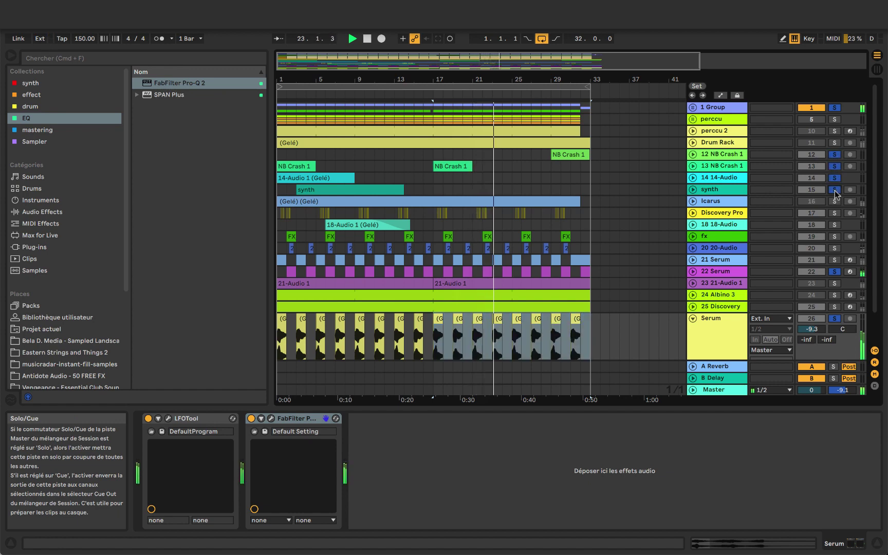
{"action": "left_click", "coordinate": [834, 212]}
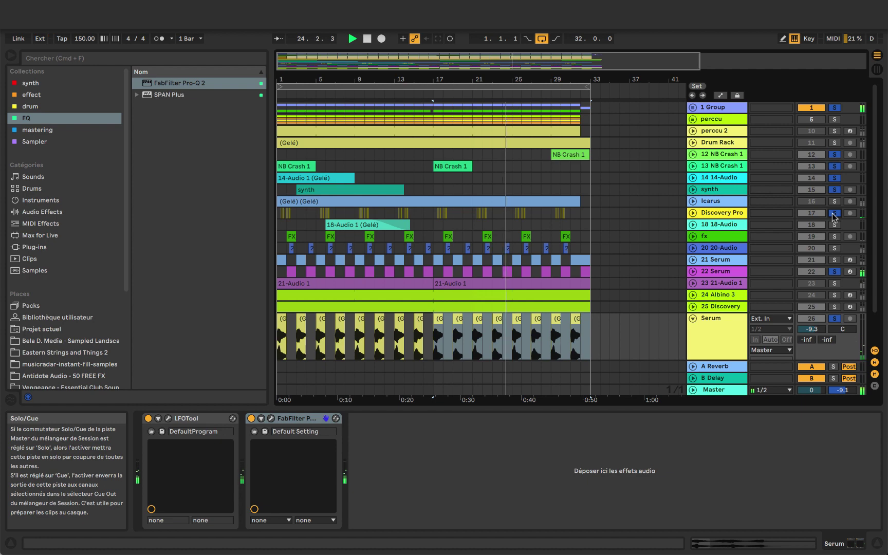
{"action": "left_click", "coordinate": [834, 224]}
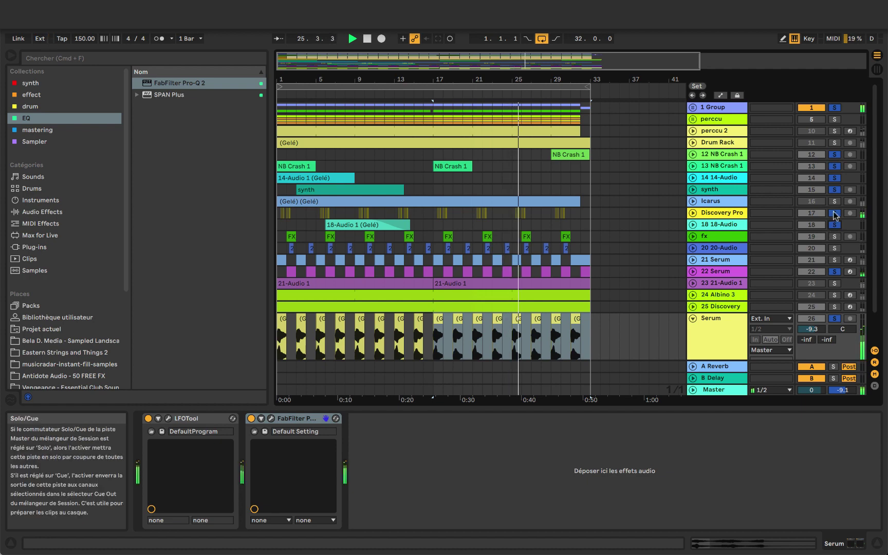
{"action": "left_click", "coordinate": [835, 237]}
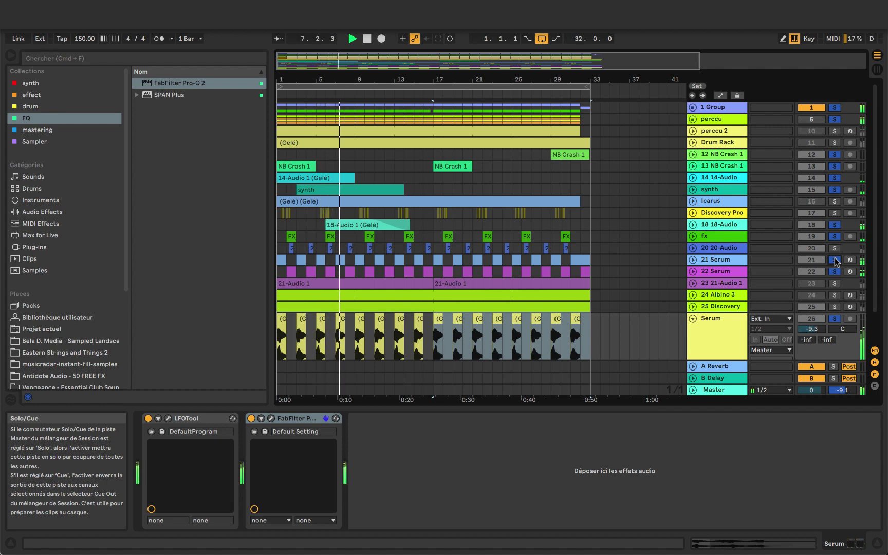
- Solo only the lowest Serum audio track and disable its LFOTool device
{"action": "left_click", "coordinate": [833, 319]}
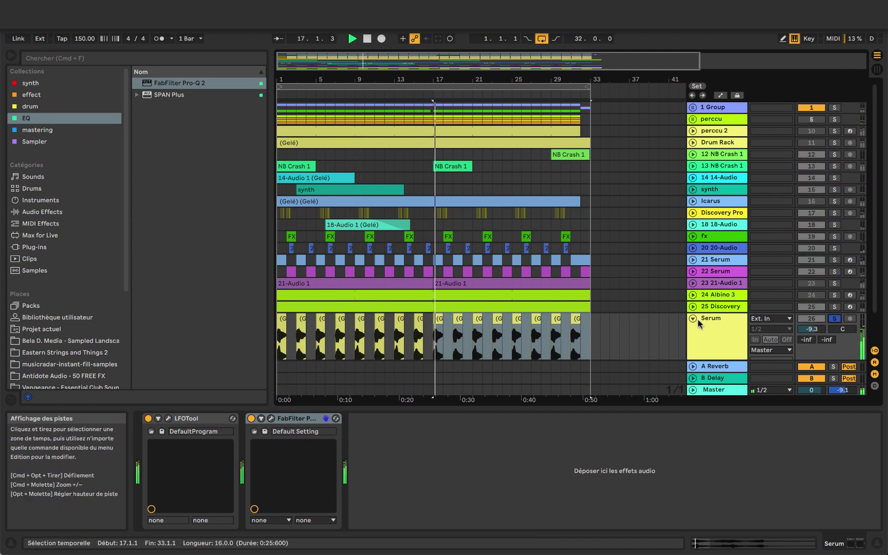
{"action": "key", "text": "space"}
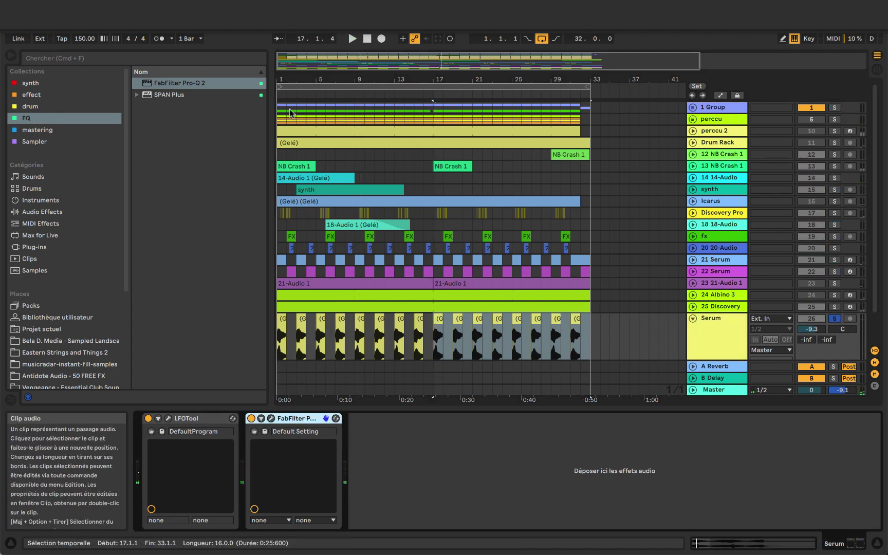
{"action": "left_click_drag", "start_coordinate": [282, 75], "coordinate": [281, 118]}
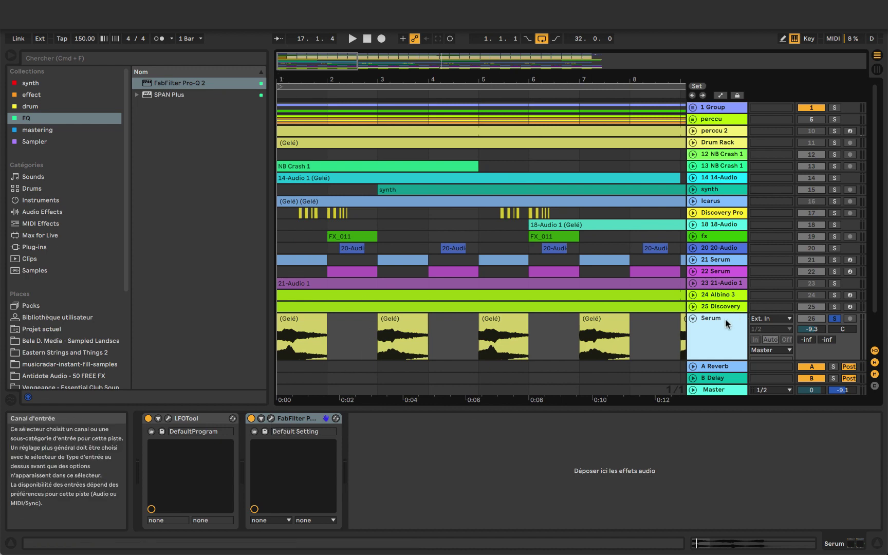
{"action": "left_click", "coordinate": [148, 419]}
- Set the arrangement's fixed grid to 1/32 for editing the first one-bar Serum clip
{"action": "left_click", "coordinate": [293, 327]}
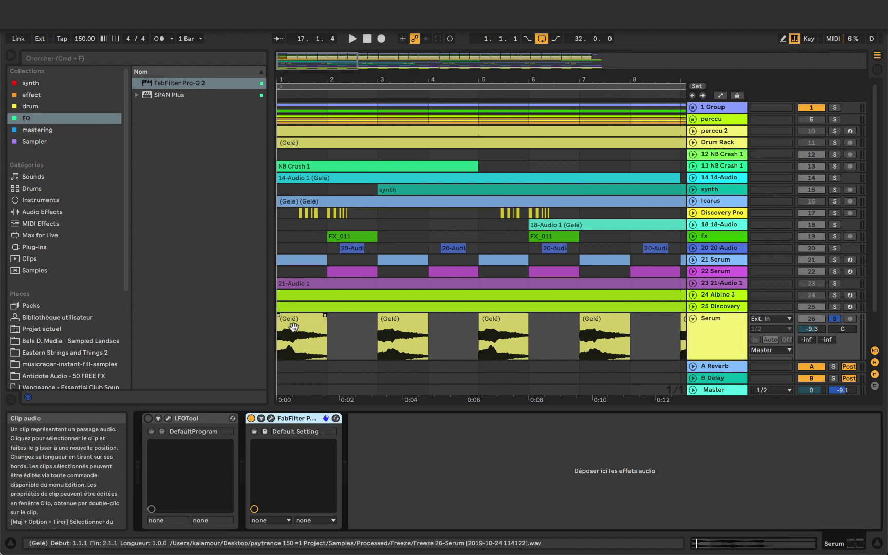
{"action": "right_click", "coordinate": [341, 337]}
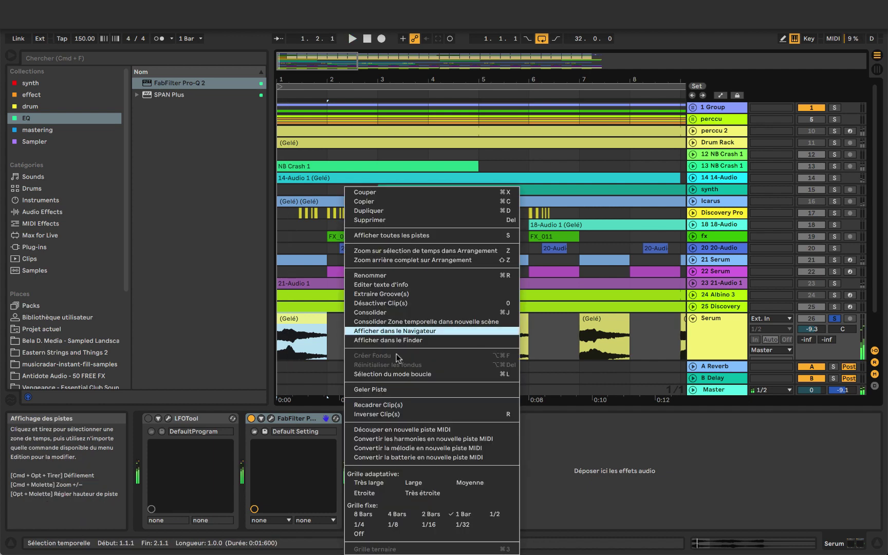
{"action": "left_click", "coordinate": [468, 524]}
{"action": "key", "text": "z"}
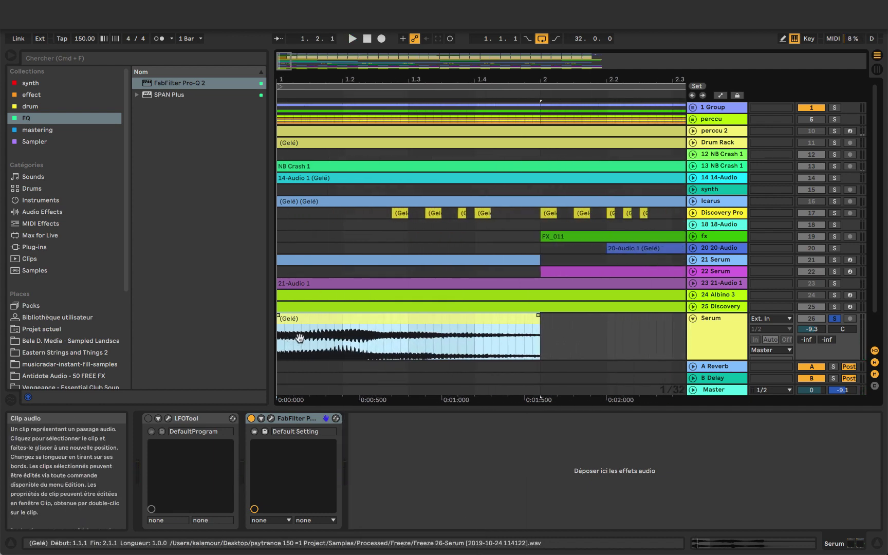
{"action": "left_click", "coordinate": [551, 323]}
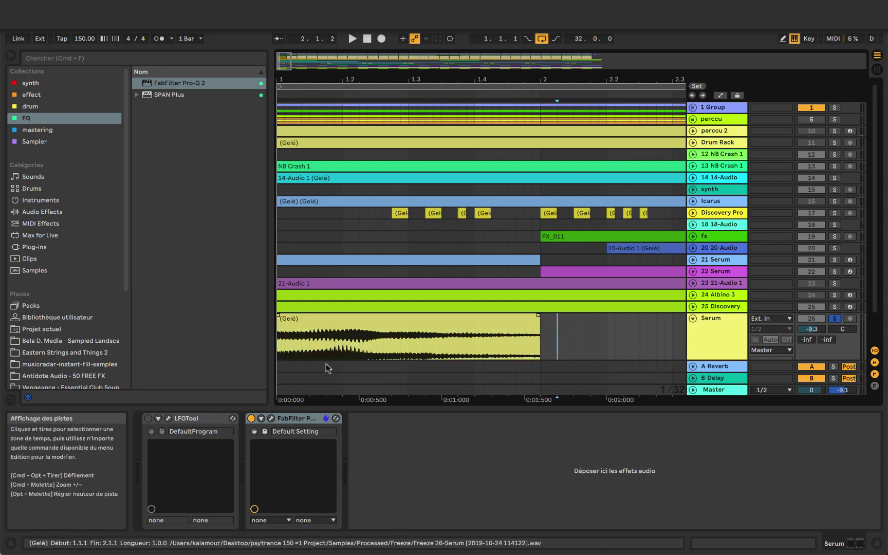
- Delete three alternating 1/32 slices from the first beat of the Serum clip in bar 1
{"action": "left_click", "coordinate": [284, 341]}
{"action": "key", "text": "super+e"}
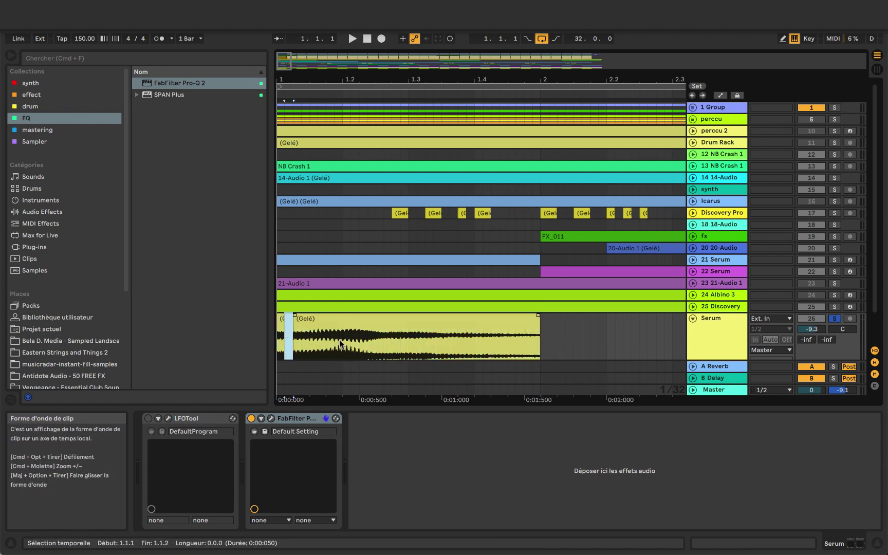
{"action": "key", "text": "Delete"}
{"action": "left_click", "coordinate": [305, 342]}
{"action": "key", "text": "Delete"}
{"action": "left_click", "coordinate": [317, 343]}
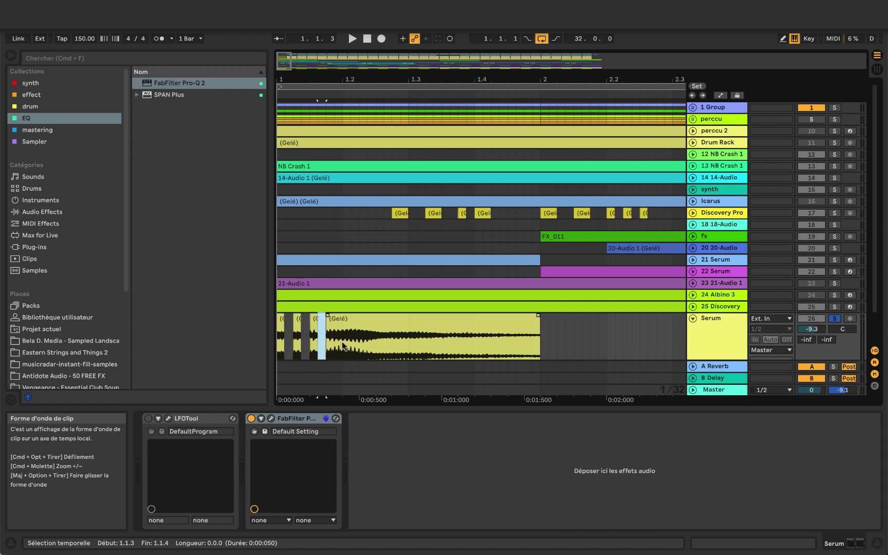
{"action": "key", "text": "Delete"}
- Delete four alternating 1/32 slices across the second beat of the Serum clip in bar 1
{"action": "left_click", "coordinate": [351, 343]}
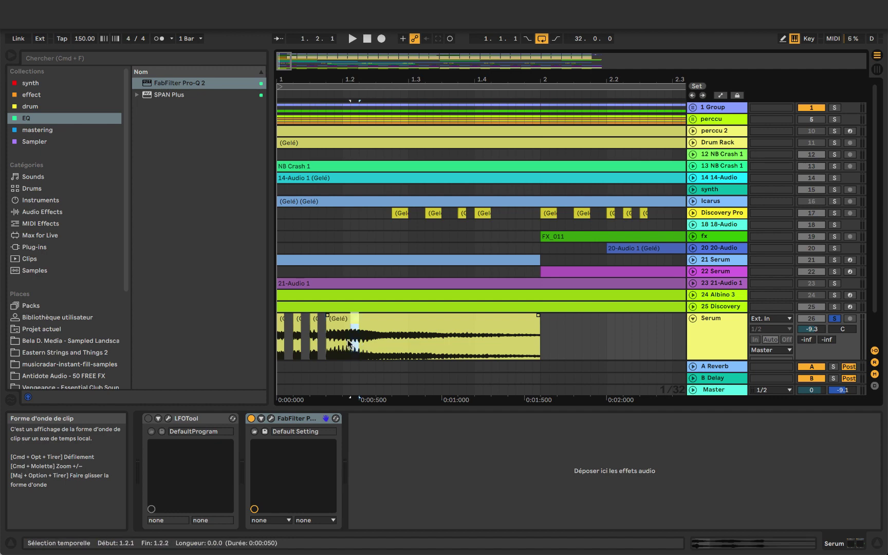
{"action": "key", "text": "Delete"}
{"action": "left_click", "coordinate": [369, 337]}
{"action": "key", "text": "Delete"}
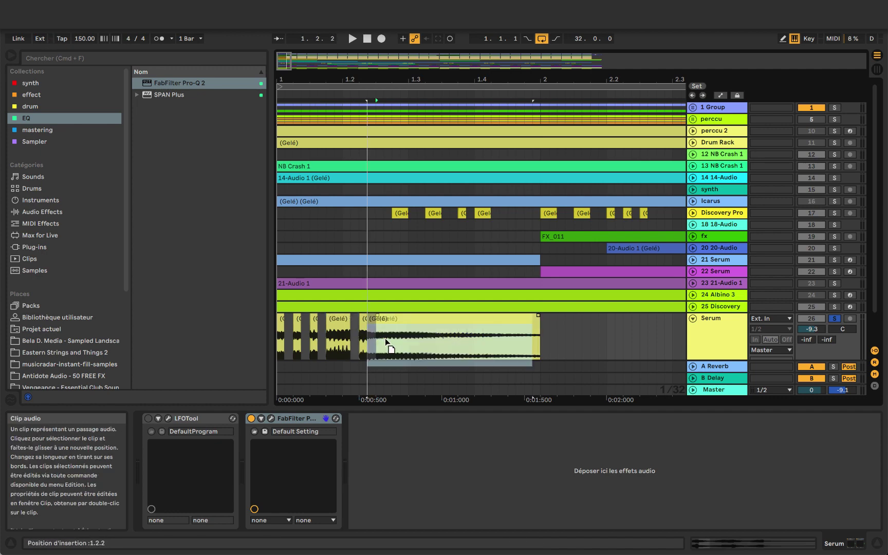
{"action": "left_click", "coordinate": [391, 338]}
{"action": "key", "text": "Delete"}
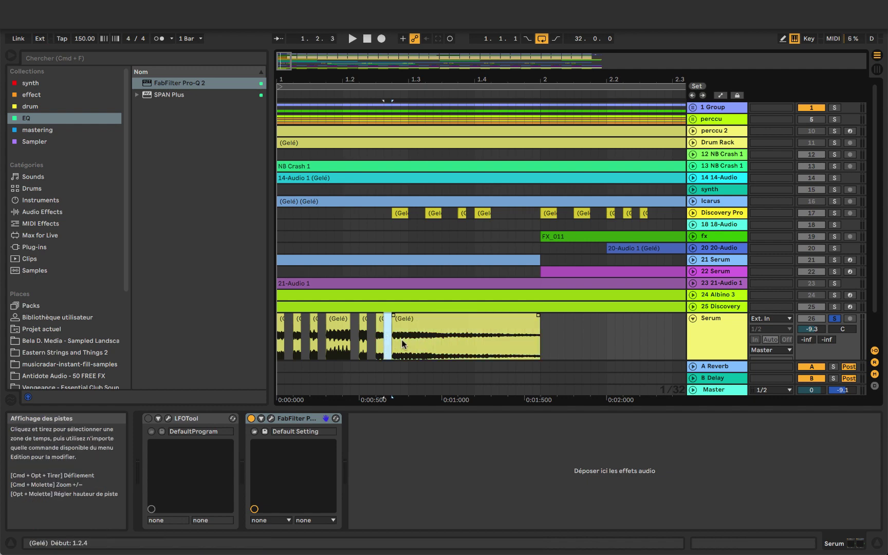
{"action": "left_click", "coordinate": [401, 343]}
{"action": "left_click", "coordinate": [407, 331]}
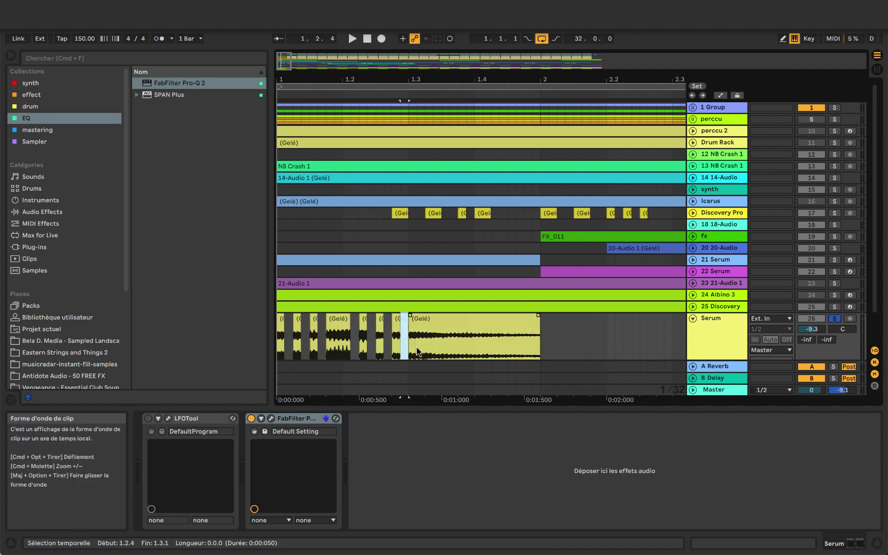
{"action": "key", "text": "Delete"}
- Delete four alternating 1/32 slices across the third beat of the Serum clip in bar 1
{"action": "left_click", "coordinate": [420, 337]}
{"action": "left_click", "coordinate": [420, 338]}
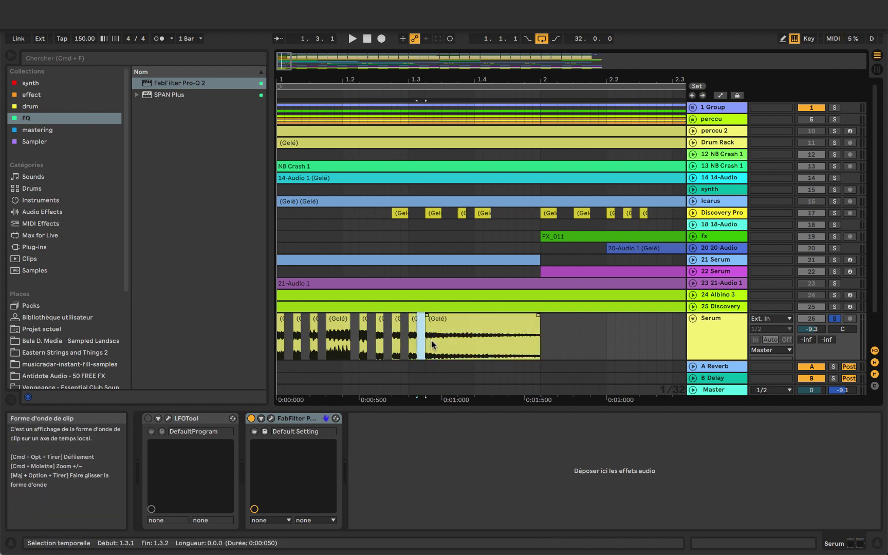
{"action": "key", "text": "Delete"}
{"action": "left_click", "coordinate": [436, 337]}
{"action": "left_click", "coordinate": [438, 337]}
{"action": "key", "text": "Delete"}
{"action": "left_click", "coordinate": [449, 338]}
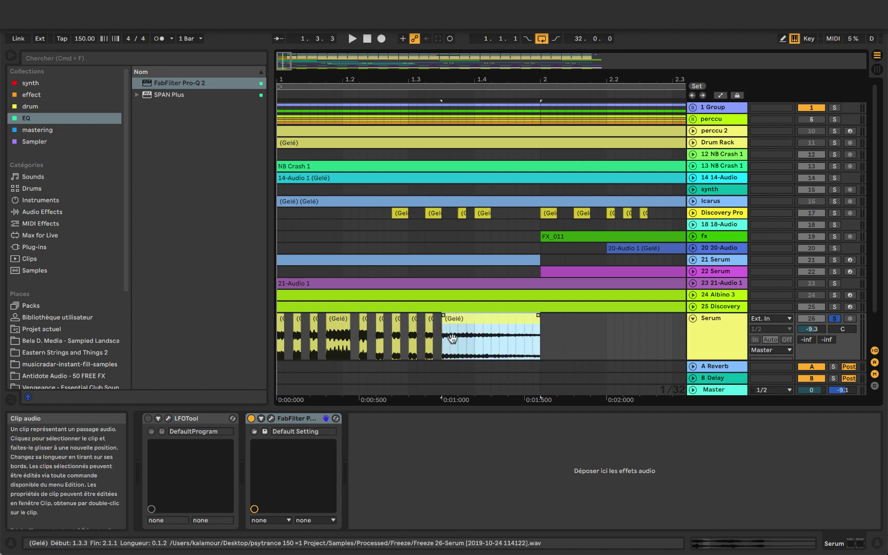
{"action": "left_click", "coordinate": [452, 338]}
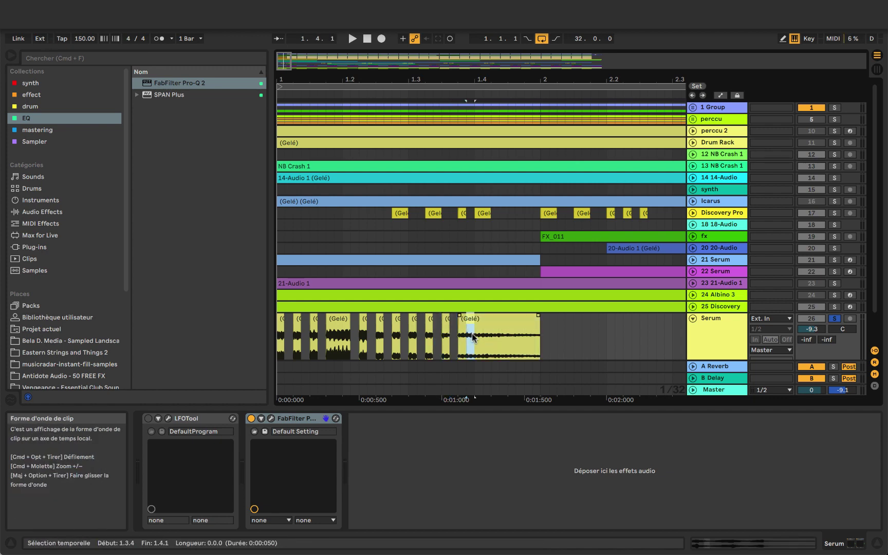
{"action": "left_click", "coordinate": [470, 338]}
{"action": "key", "text": "Delete"}
- Delete alternating 1/32 slices at 1.4.1 and 1.4.2 of the Serum clip, keeping the rest of the bar
{"action": "left_click", "coordinate": [485, 339]}
{"action": "key", "text": "Delete"}
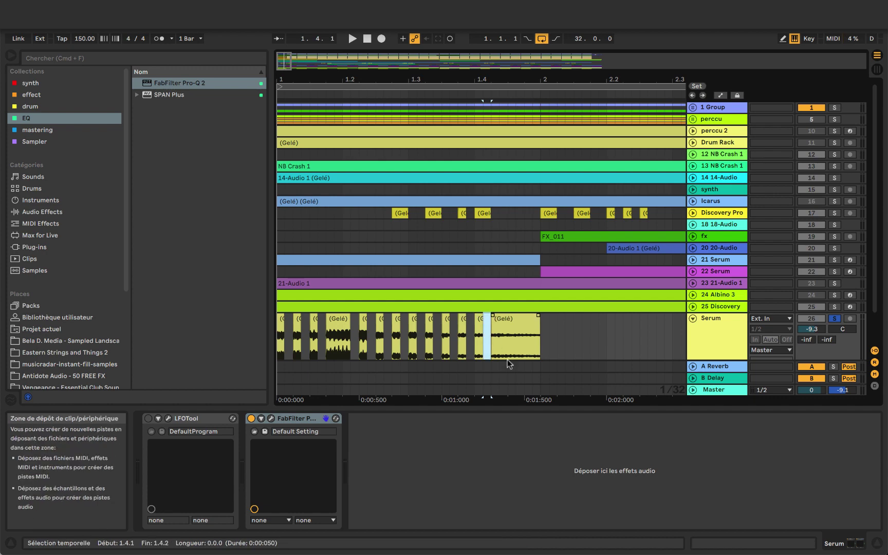
{"action": "left_click", "coordinate": [510, 348]}
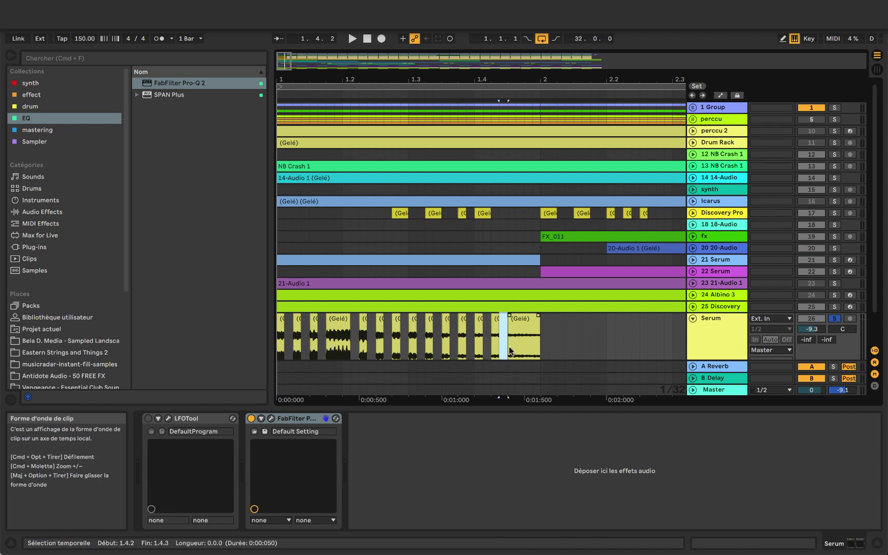
{"action": "key", "text": "Delete"}
- Lengthen the Serum slices at 1.2.3 and 1.3.3 and remove the slice at 1.2.4 to vary the gate rhythm
{"action": "left_click", "coordinate": [383, 319]}
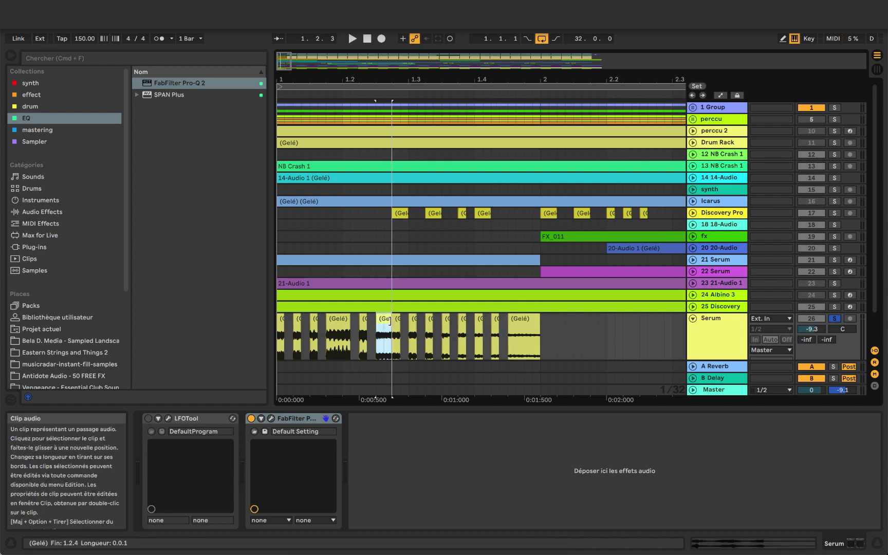
{"action": "key", "text": "Delete"}
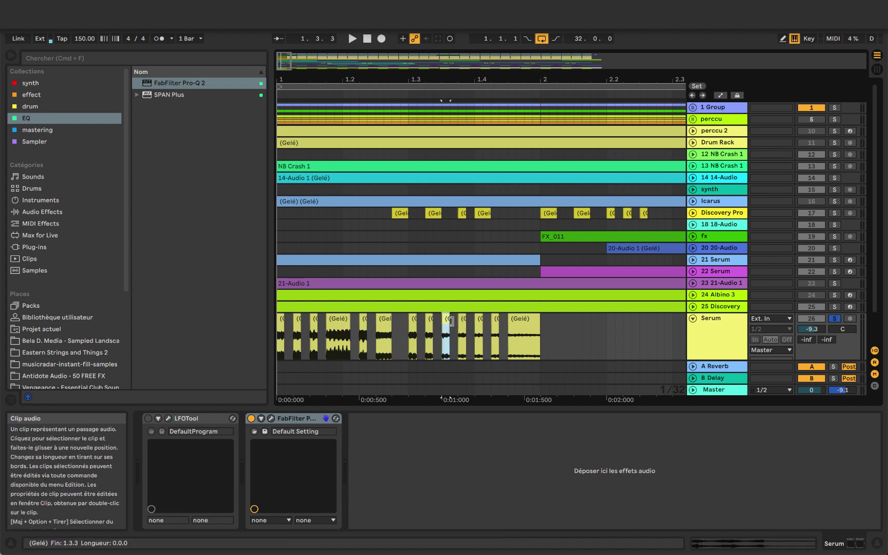
{"action": "left_click_drag", "start_coordinate": [451, 327], "coordinate": [466, 324]}
- Play the gated Serum pattern from the start of bar 1 and stop after it ends
{"action": "left_click", "coordinate": [279, 320]}
{"action": "key", "text": "space"}
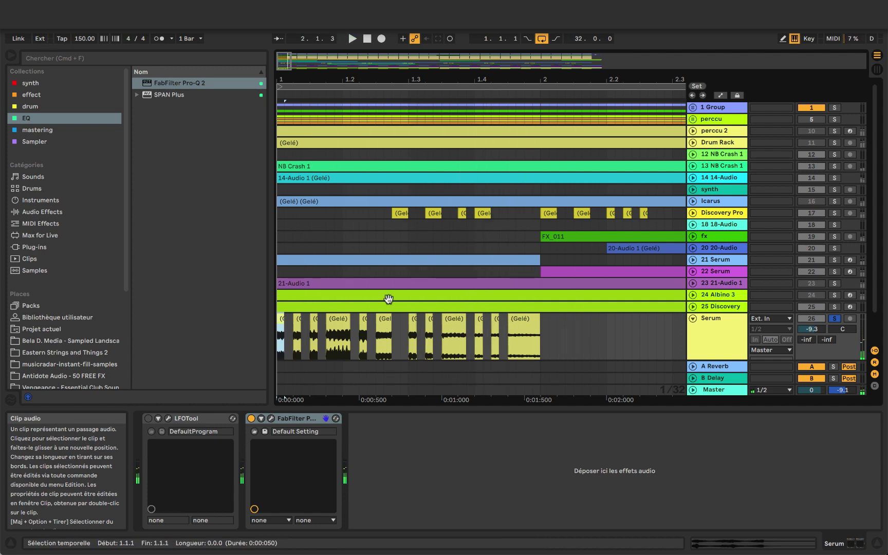
{"action": "left_click_drag", "start_coordinate": [452, 85], "coordinate": [390, 92]}
{"action": "key", "text": "space"}
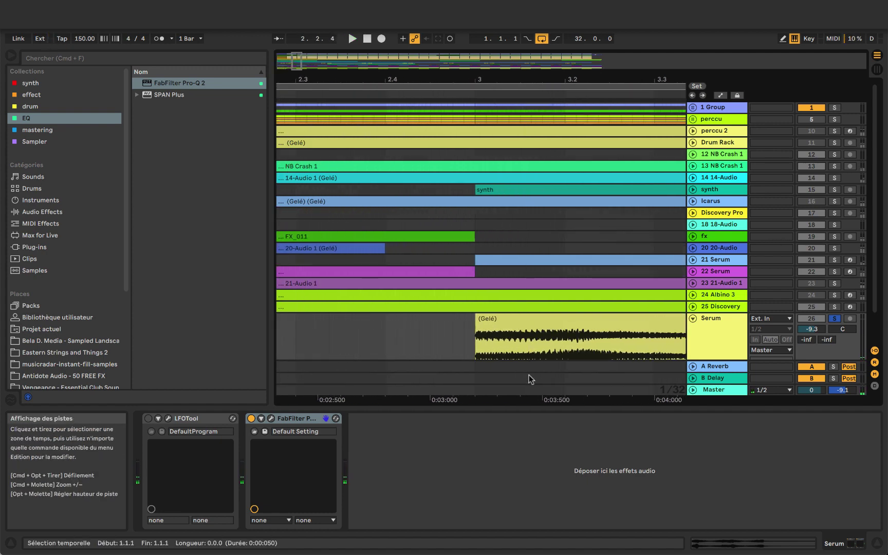
- Delete a 1/16 section at 3.1.2 and a 1/32 slice in the second half of 3.1.3 from the bar 3 Serum clip
{"action": "scroll", "coordinate": [519, 359], "scroll_direction": "down", "scroll_amount": 3}
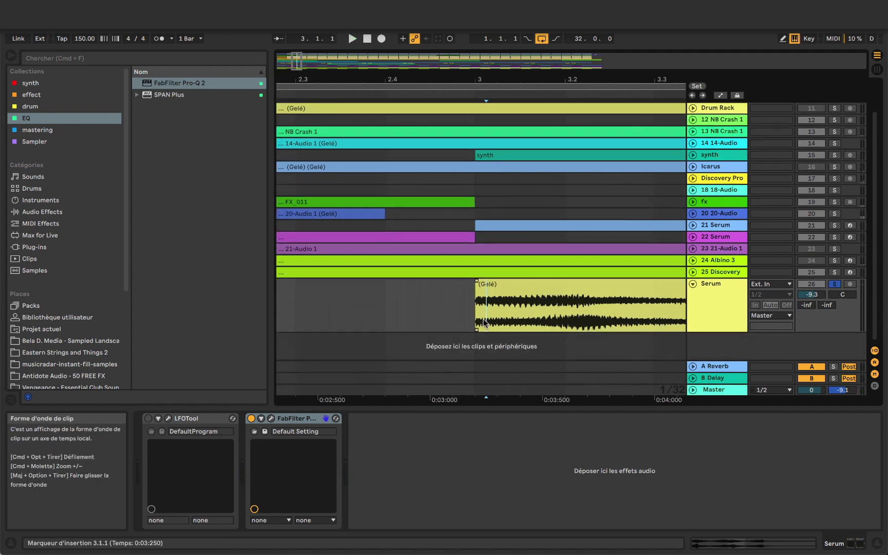
{"action": "left_click_drag", "start_coordinate": [503, 320], "coordinate": [512, 321]}
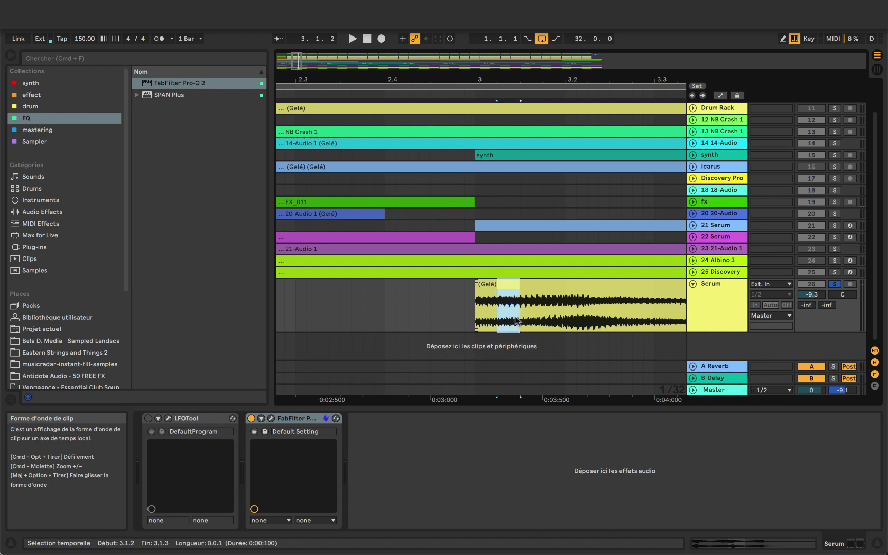
{"action": "key", "text": "super+e"}
{"action": "key", "text": "Delete"}
{"action": "left_click", "coordinate": [541, 311]}
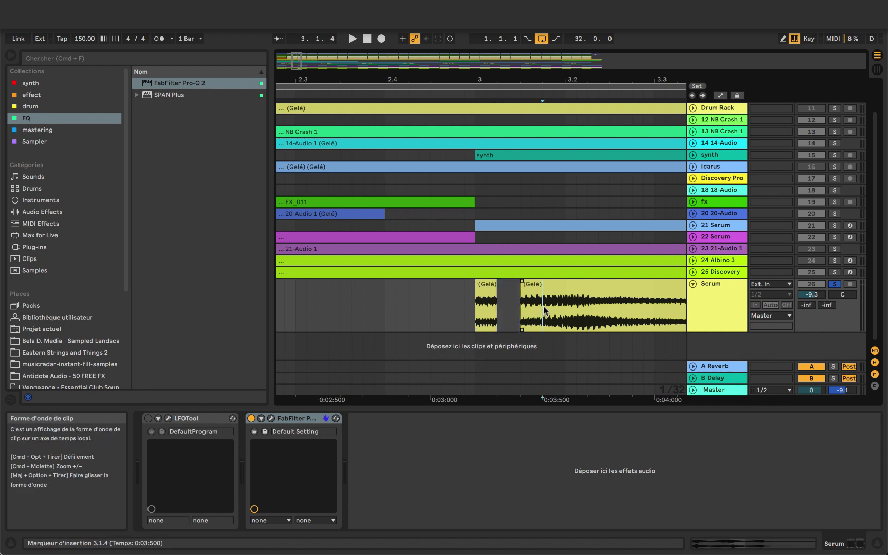
{"action": "left_click", "coordinate": [553, 310], "text": "shift"}
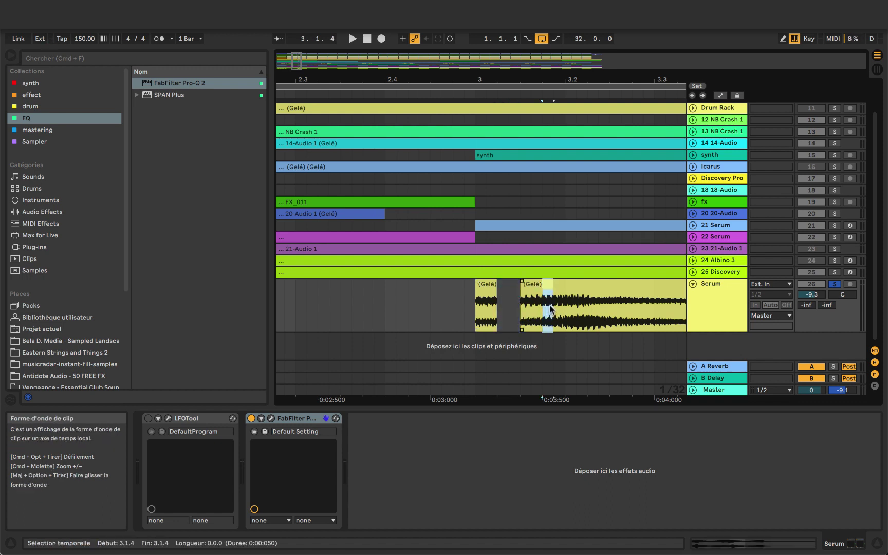
{"action": "left_click", "coordinate": [560, 310]}
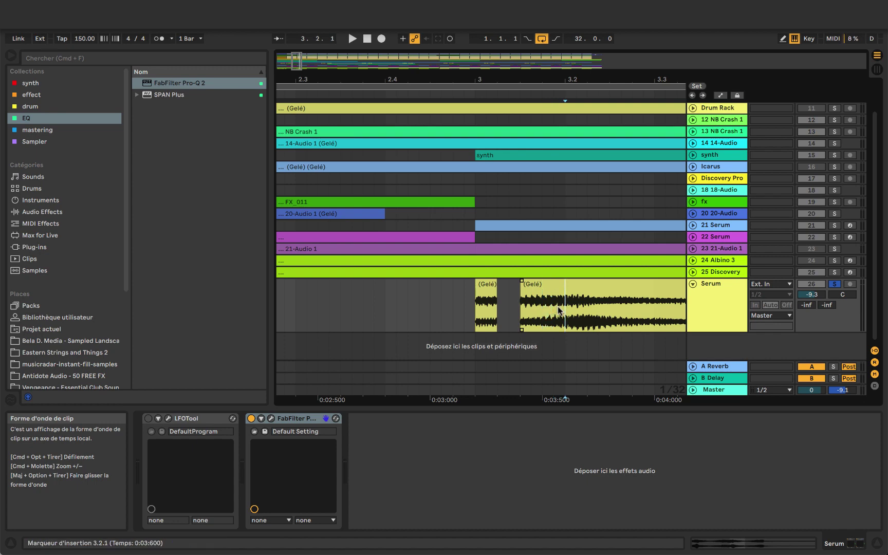
{"action": "key", "text": "shift+Left"}
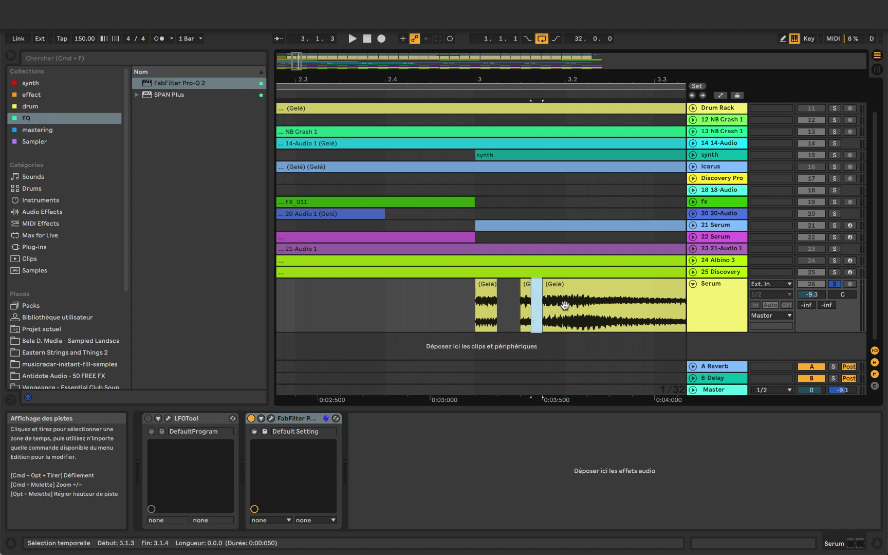
{"action": "key", "text": "Delete"}
- Delete alternating 1/32 slices from the bar 3 Serum clip, from 3.2.1 through 3.4.1
{"action": "left_click", "coordinate": [577, 317]}
{"action": "key", "text": "shift+Right"}
{"action": "key", "text": "super+e"}
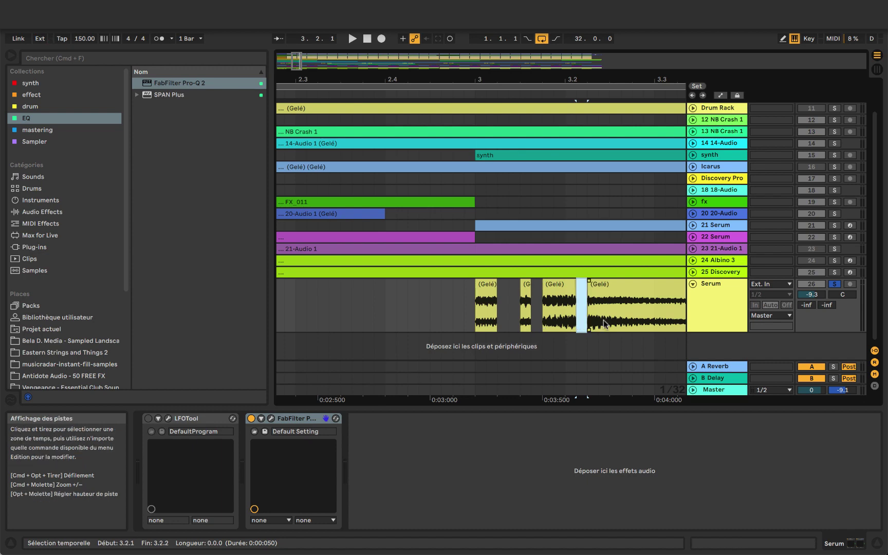
{"action": "scroll", "coordinate": [603, 319], "scroll_direction": "right", "scroll_amount": 3}
{"action": "scroll", "coordinate": [603, 320], "scroll_direction": "right", "scroll_amount": 1}
{"action": "key", "text": "Delete"}
{"action": "left_click_drag", "start_coordinate": [499, 316], "coordinate": [668, 316]}
{"action": "key", "text": "Delete"}
{"action": "key", "text": "Delete"}
{"action": "left_click", "coordinate": [544, 314]}
{"action": "key", "text": "Delete"}
{"action": "key", "text": "Delete"}
{"action": "key", "text": "Delete"}
{"action": "key", "text": "Delete"}
{"action": "key", "text": "Delete"}
{"action": "scroll", "coordinate": [643, 318], "scroll_direction": "right", "scroll_amount": 3}
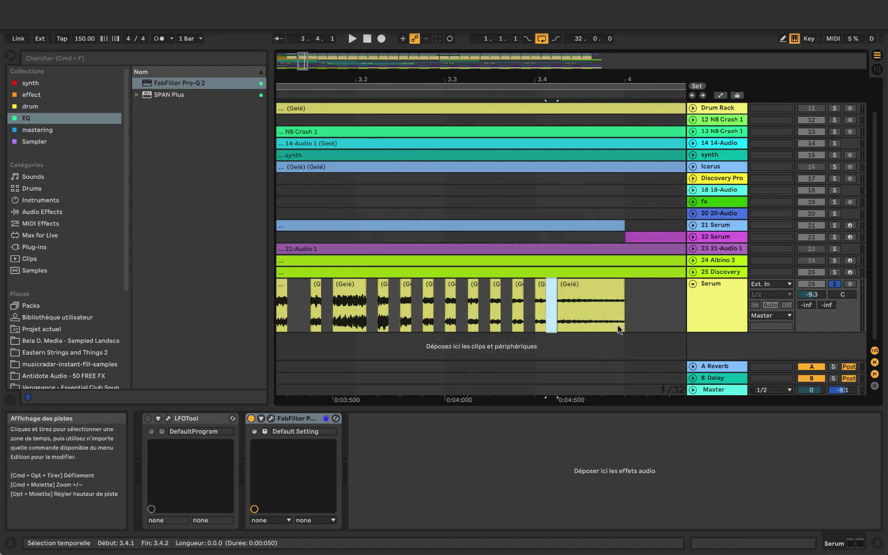
- Delete the alternating 1/32 slices at 3.4.2 and 3.4.3 of the Serum clip
{"action": "key", "text": "Delete"}
{"action": "left_click_drag", "start_coordinate": [567, 316], "coordinate": [602, 317]}
{"action": "key", "text": "Delete"}
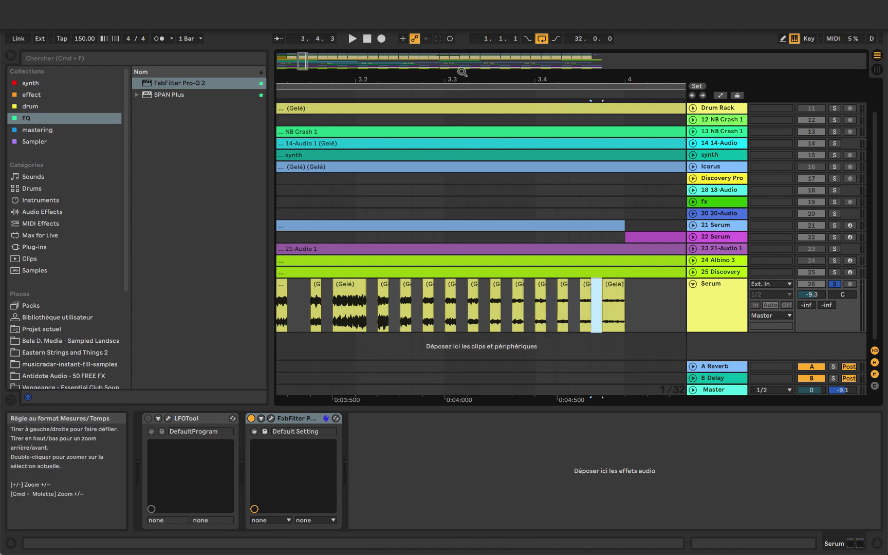
- Play the gated Serum pattern from bar 3 and stop it in bar 4
{"action": "left_click_drag", "start_coordinate": [460, 78], "coordinate": [459, 64]}
{"action": "key", "text": "space"}
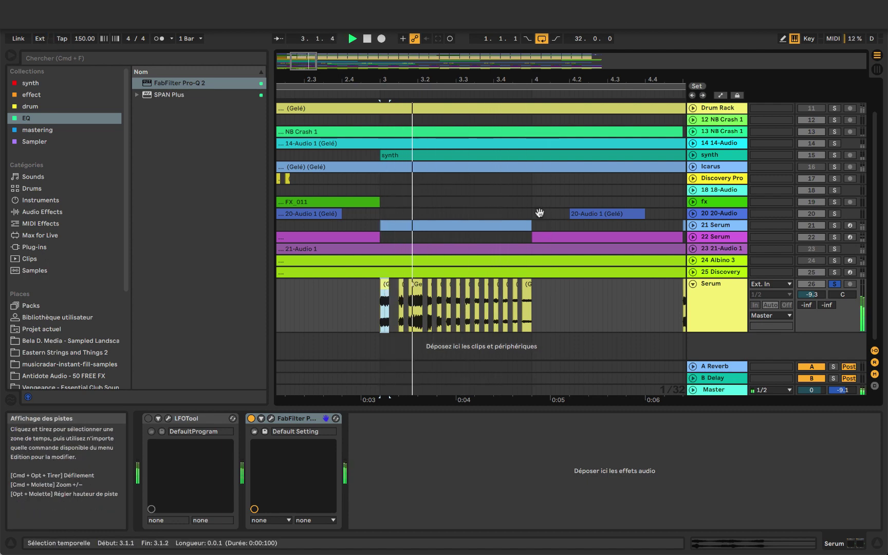
{"action": "left_click_drag", "start_coordinate": [388, 82], "coordinate": [388, 62]}
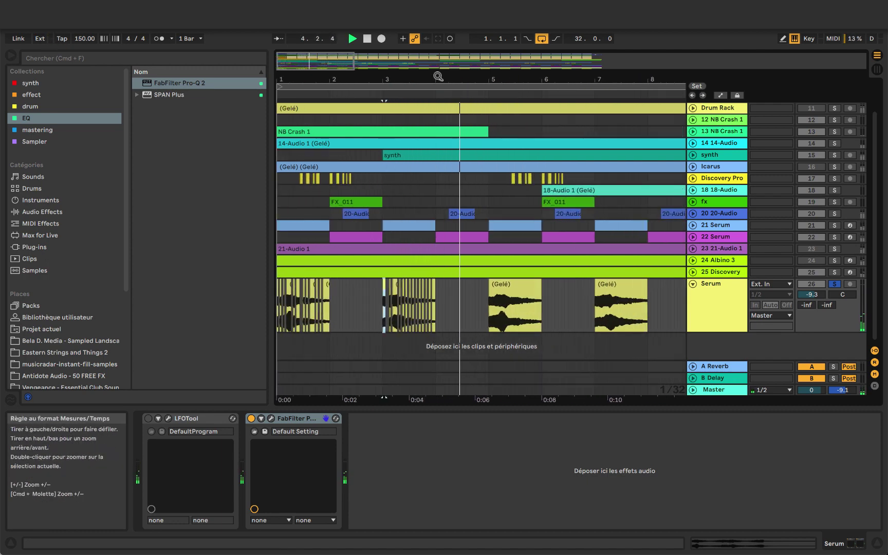
{"action": "key", "text": "space"}
- Delete all the uncut Serum clips from bar 5 to the end of the arrangement
{"action": "left_click_drag", "start_coordinate": [454, 72], "coordinate": [318, 75]}
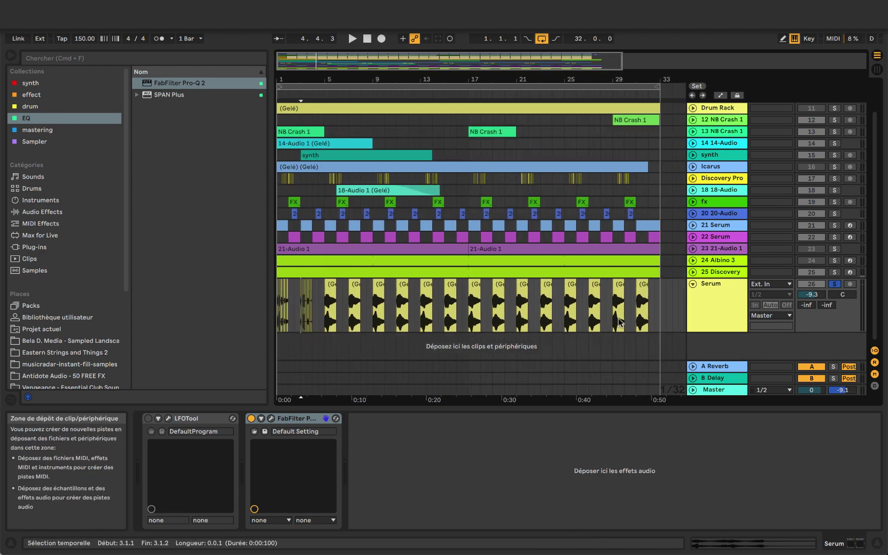
{"action": "left_click_drag", "start_coordinate": [658, 308], "coordinate": [321, 320]}
{"action": "key", "text": "super+j"}
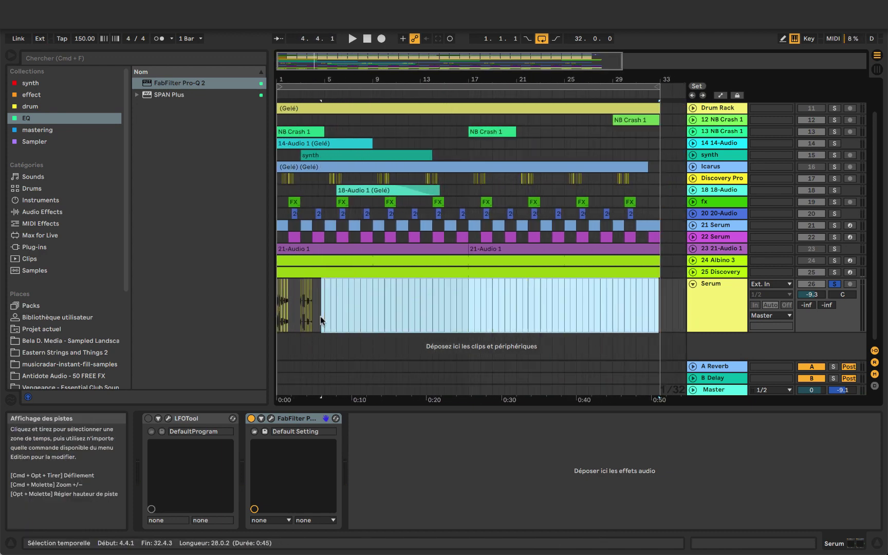
- Set the fixed grid to one bar and duplicate the sliced Serum pattern of bars 1 to 4 through bar 32
{"action": "key", "text": "super+z"}
{"action": "right_click", "coordinate": [321, 320]}
{"action": "key", "text": "Escape"}
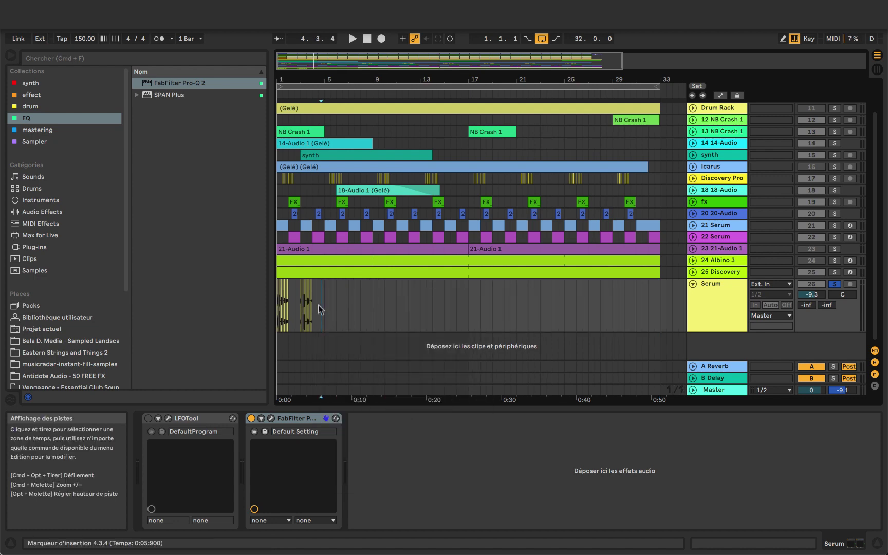
{"action": "left_click", "coordinate": [288, 304]}
{"action": "key", "text": "super+d"}
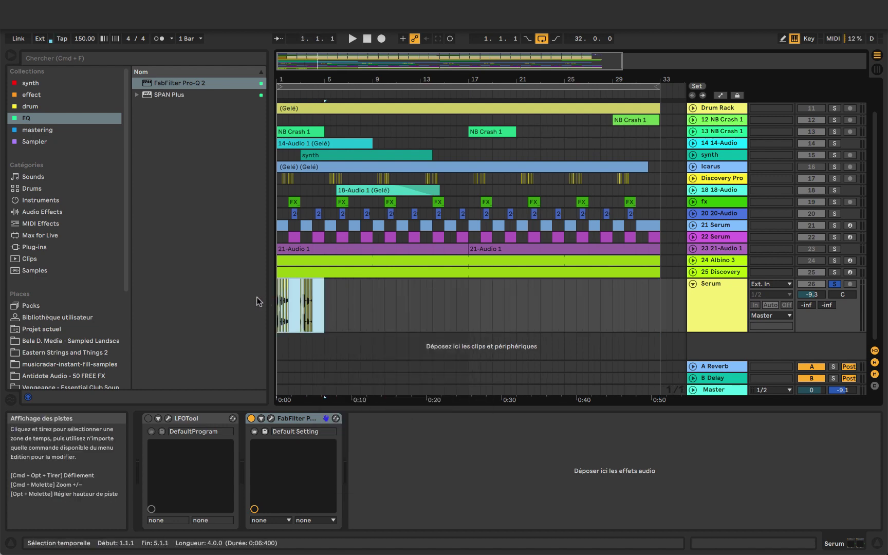
{"action": "key", "text": "super+d"}
{"action": "key", "text": "super+d"}
{"action": "key", "text": "super+d"}
{"action": "key", "text": "super+d"}
{"action": "key", "text": "super+d"}
{"action": "key", "text": "super+d"}
{"action": "key", "text": "super+d"}
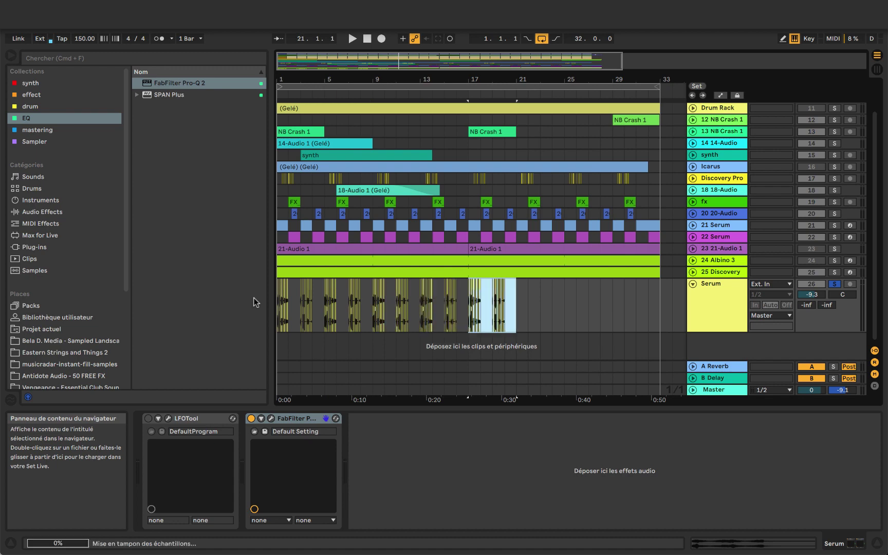
- Start playback and solo 22 Serum, 1 Group, both NB Crash tracks, 14-Audio and synth alongside the sliced Serum track
{"action": "key", "text": "space"}
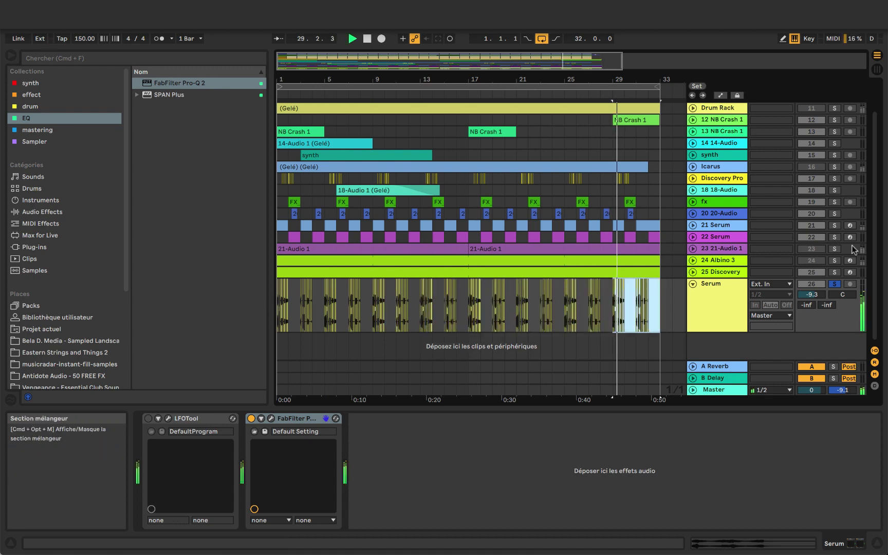
{"action": "left_click", "coordinate": [834, 237]}
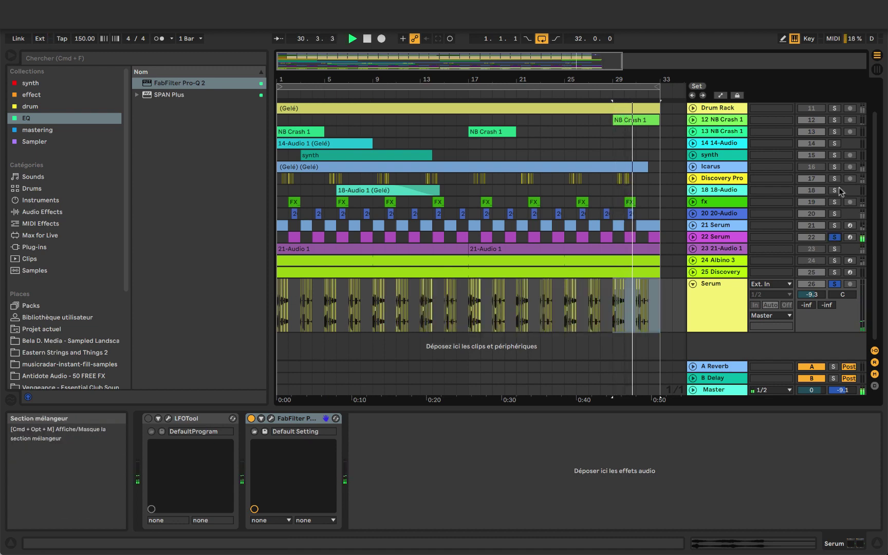
{"action": "scroll", "coordinate": [834, 154], "scroll_direction": "up", "scroll_amount": 3}
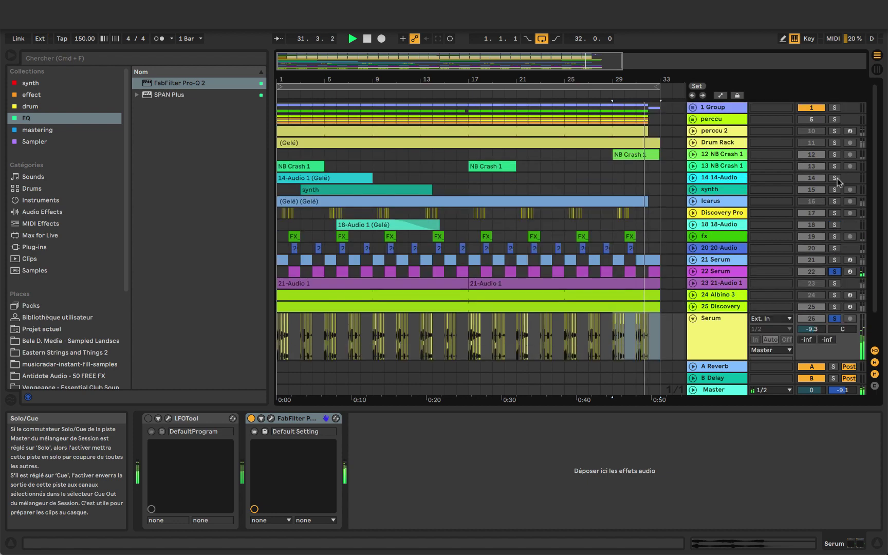
{"action": "left_click", "coordinate": [834, 108]}
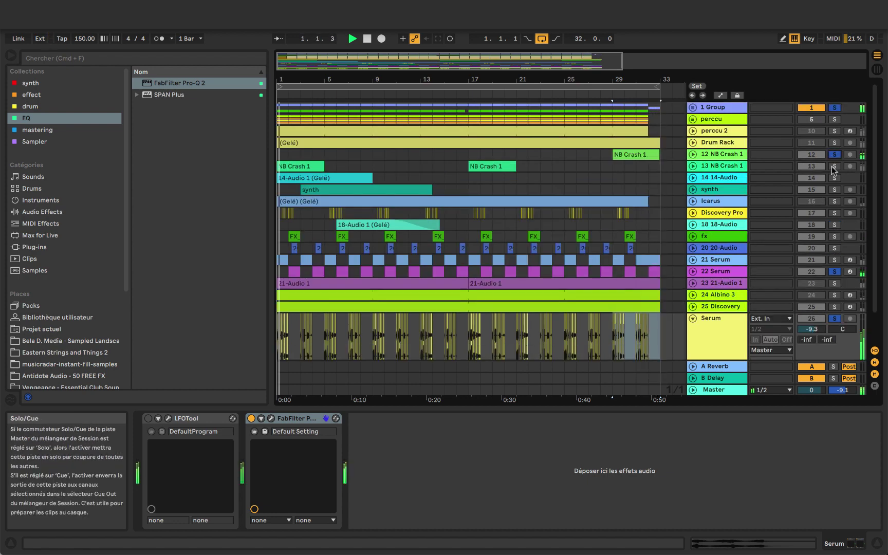
{"action": "left_click", "coordinate": [833, 168]}
{"action": "left_click", "coordinate": [834, 178]}
{"action": "left_click", "coordinate": [833, 190]}
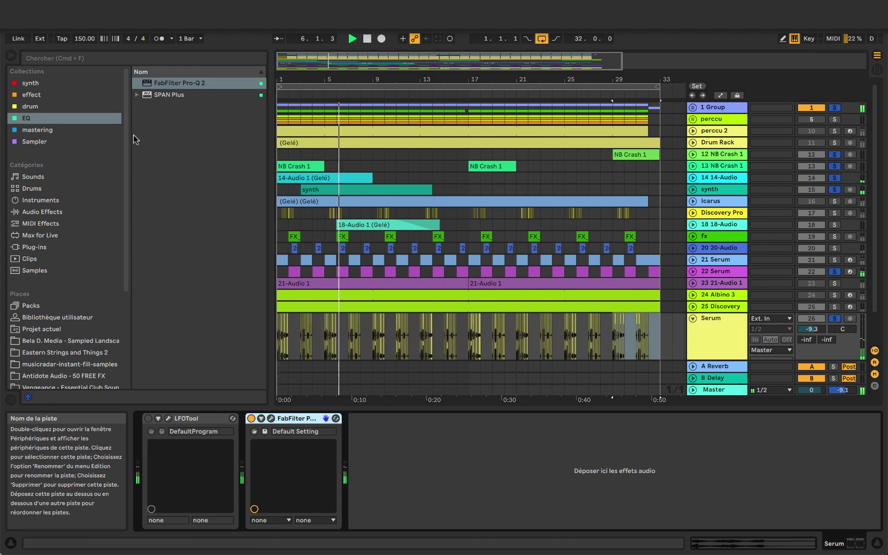
- Add a Ping Pong Delay to the sliced Serum track with 41 % feedback and 37 % dry/wet
{"action": "left_click", "coordinate": [41, 200]}
{"action": "left_click", "coordinate": [42, 212]}
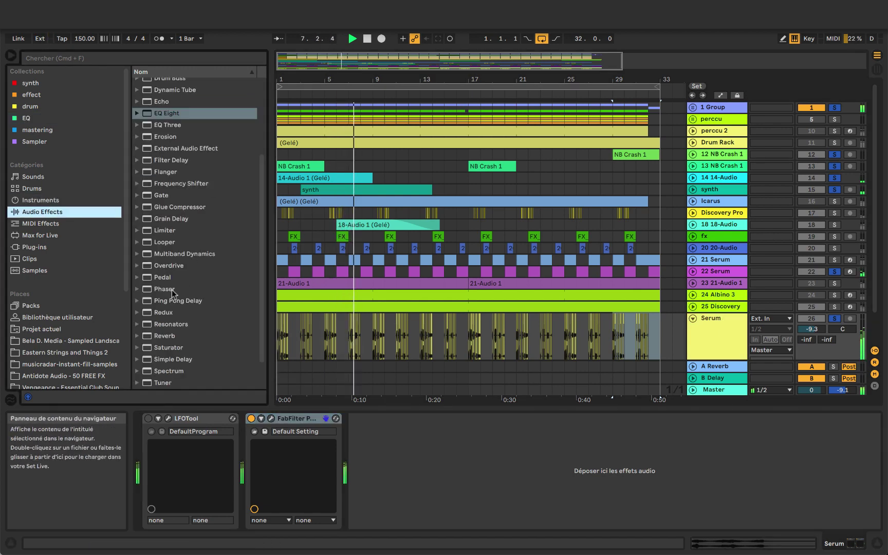
{"action": "scroll", "coordinate": [173, 293], "scroll_direction": "down", "scroll_amount": 3}
{"action": "left_click", "coordinate": [179, 265]}
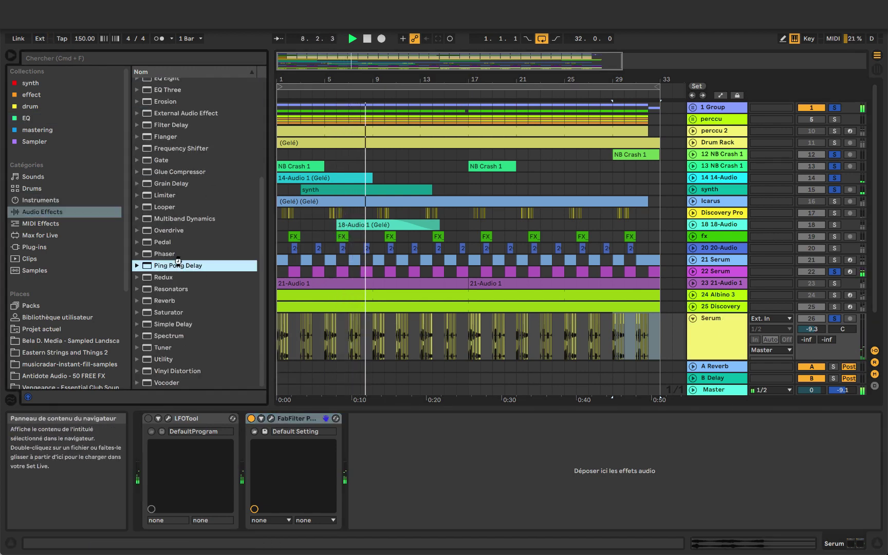
{"action": "key", "text": "Return"}
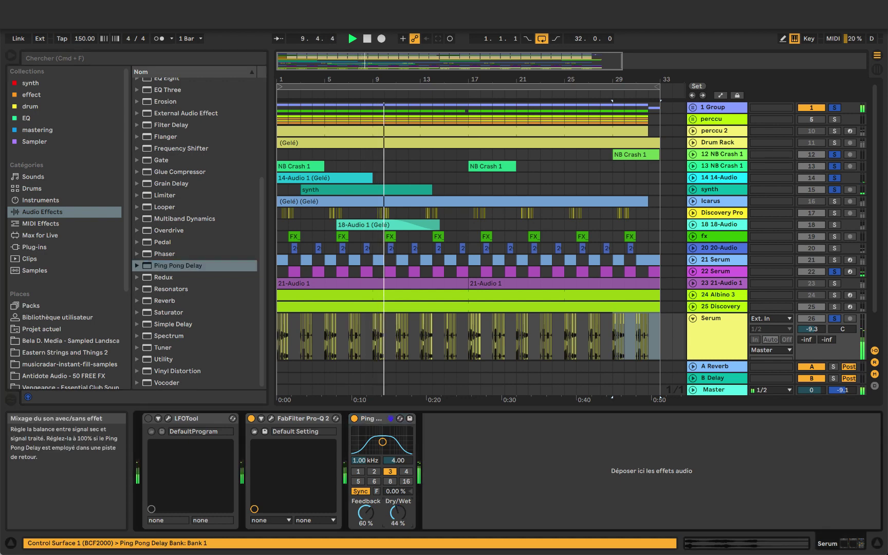
{"action": "left_click_drag", "start_coordinate": [363, 509], "coordinate": [362, 515]}
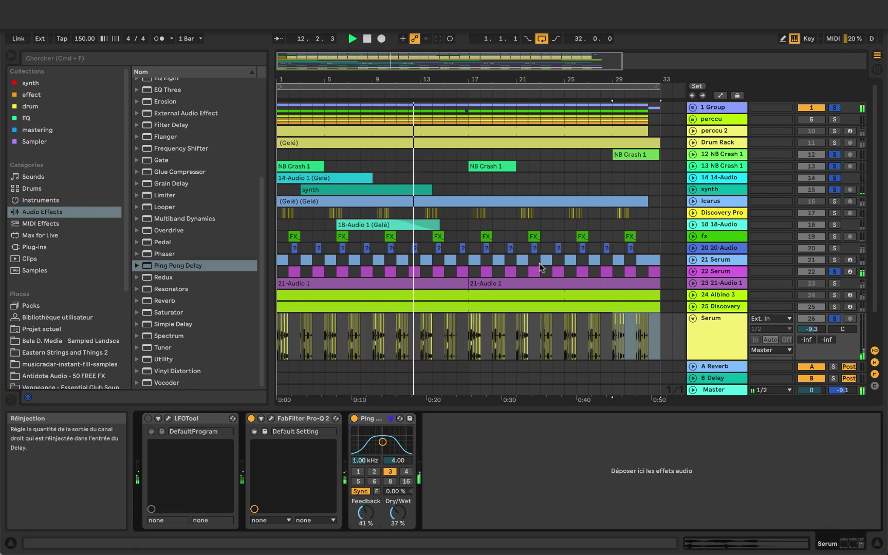
- Solo 21 Serum, perccu, fx, 20-Audio and perccu 2 during playback to hear the sliced Serum in the mix
{"action": "left_click", "coordinate": [835, 260]}
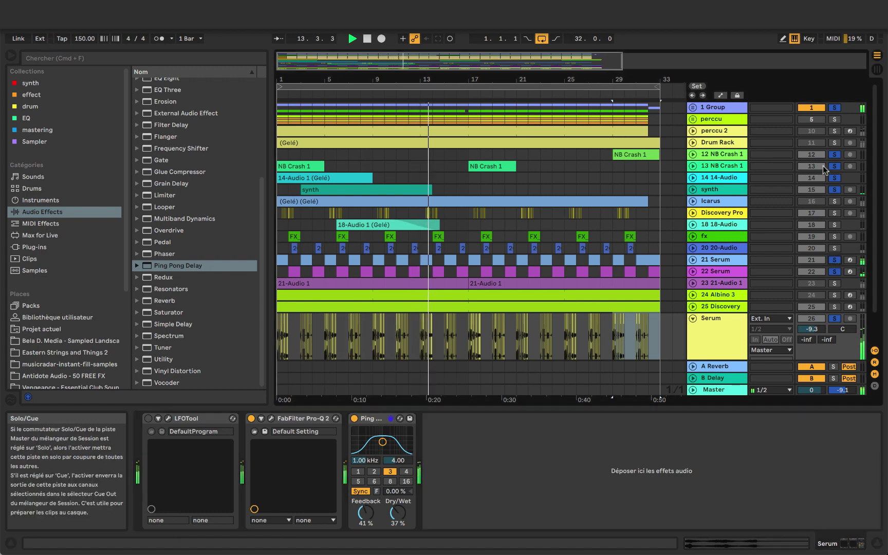
{"action": "left_click", "coordinate": [834, 120]}
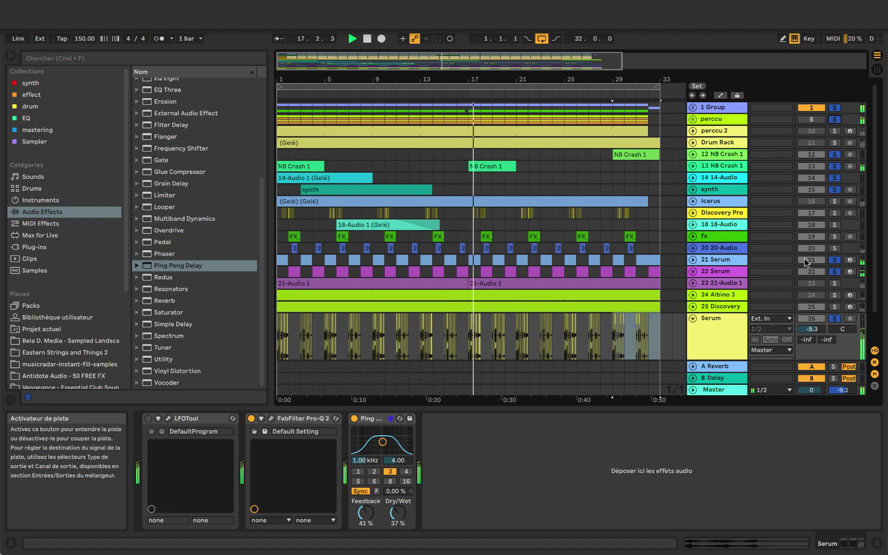
{"action": "left_click", "coordinate": [834, 237]}
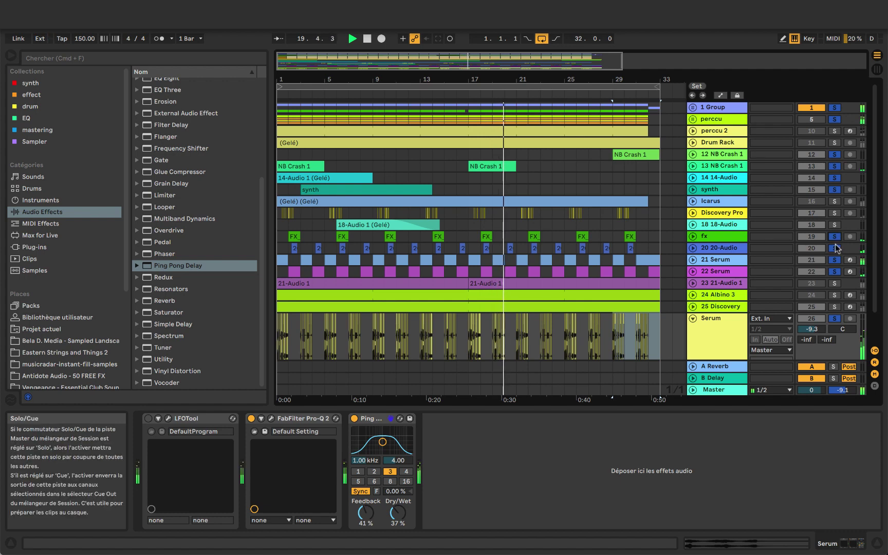
{"action": "scroll", "coordinate": [830, 274], "scroll_direction": "down", "scroll_amount": 2}
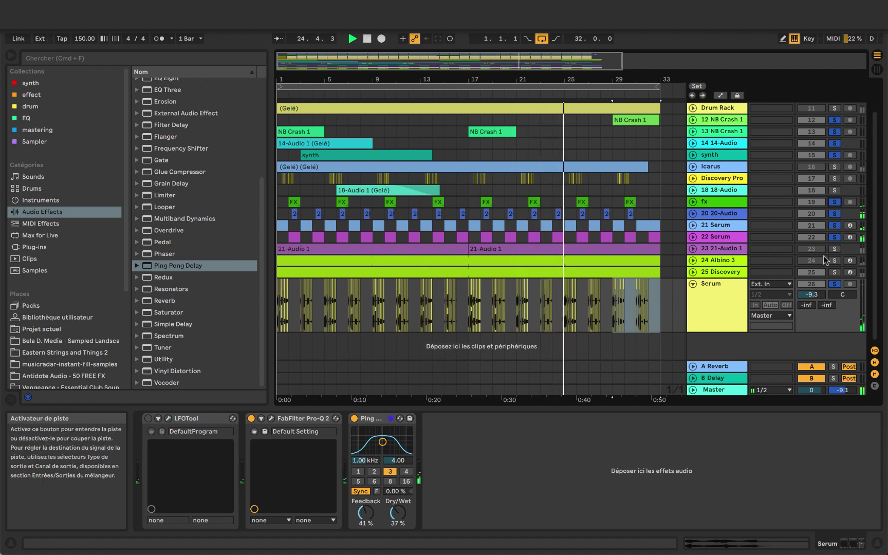
{"action": "scroll", "coordinate": [824, 257], "scroll_direction": "up", "scroll_amount": 3}
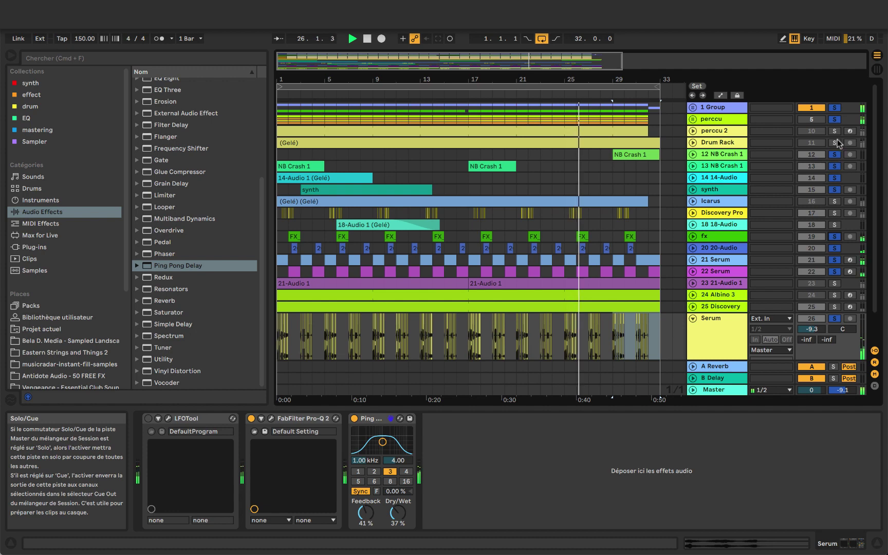
{"action": "left_click", "coordinate": [835, 131]}
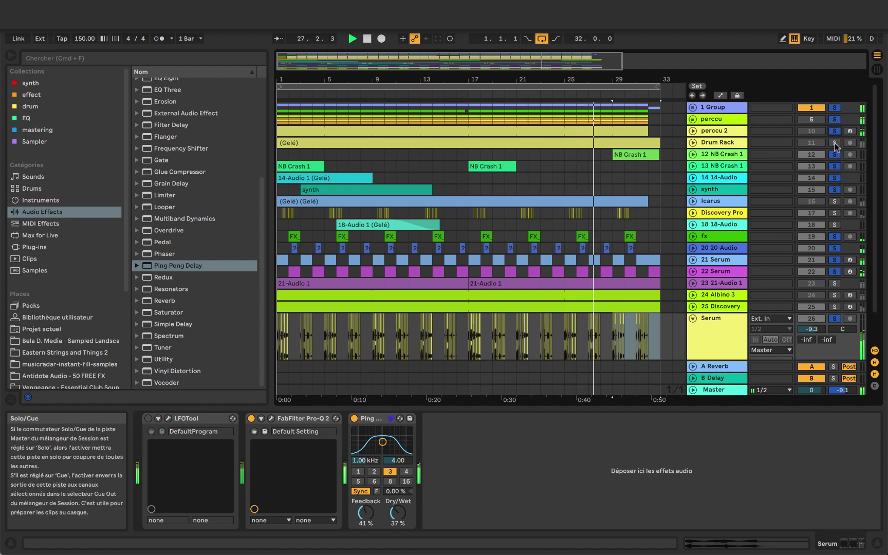
- Listen with Discovery Pro, 18-Audio and 24 Albino 3 also soloed, and return to soloing only the sliced Serum track
{"action": "scroll", "coordinate": [786, 280], "scroll_direction": "down", "scroll_amount": 3}
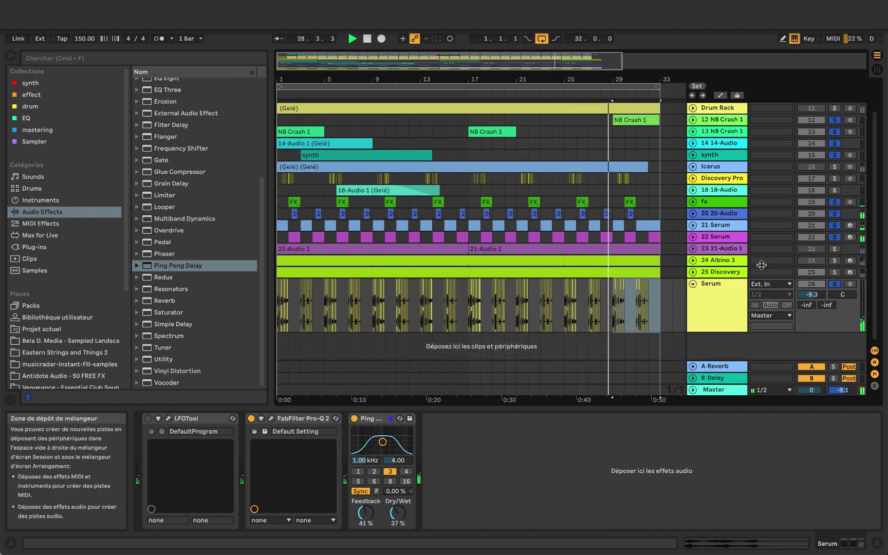
{"action": "left_click", "coordinate": [835, 190]}
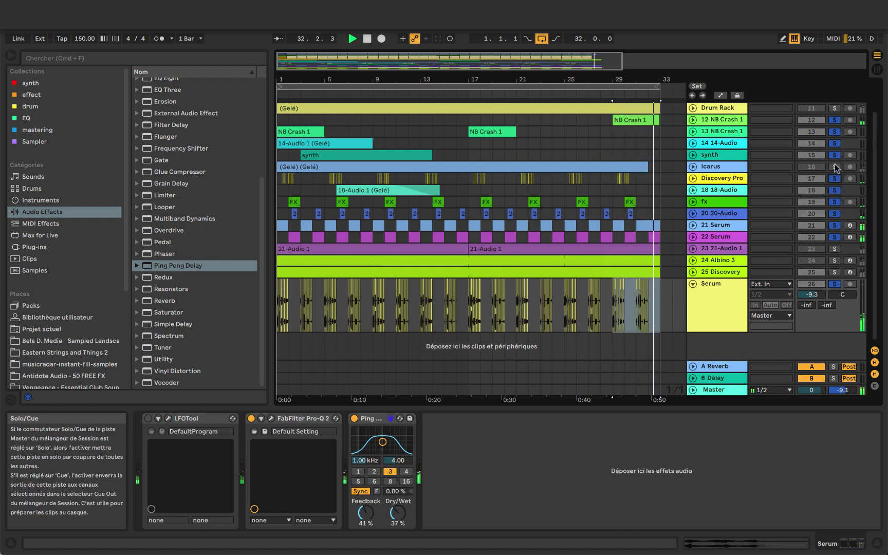
{"action": "left_click", "coordinate": [834, 168]}
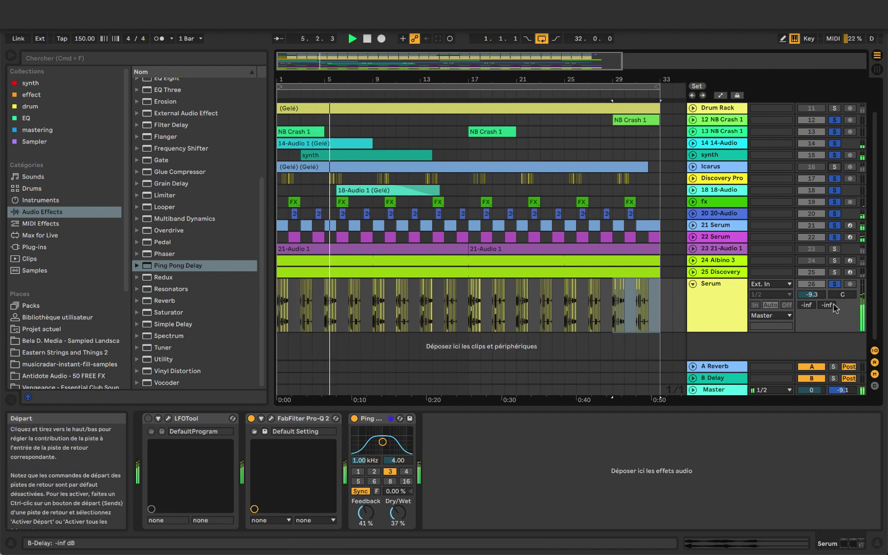
{"action": "left_click", "coordinate": [833, 261]}
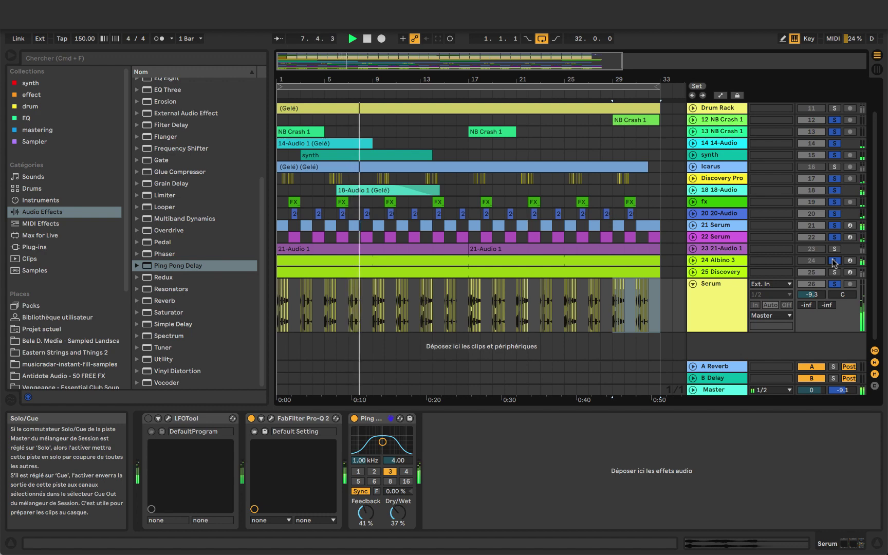
{"action": "left_click", "coordinate": [834, 273]}
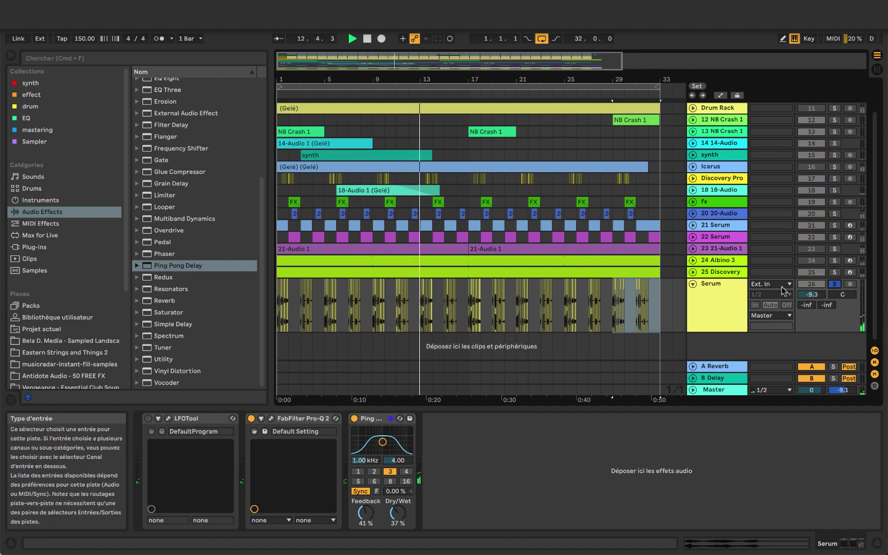
- Set the sliced Serum track's volume to -7.4 while checking its spectrum in the Master track's SPAN Plus analyzer
{"action": "left_click", "coordinate": [719, 390]}
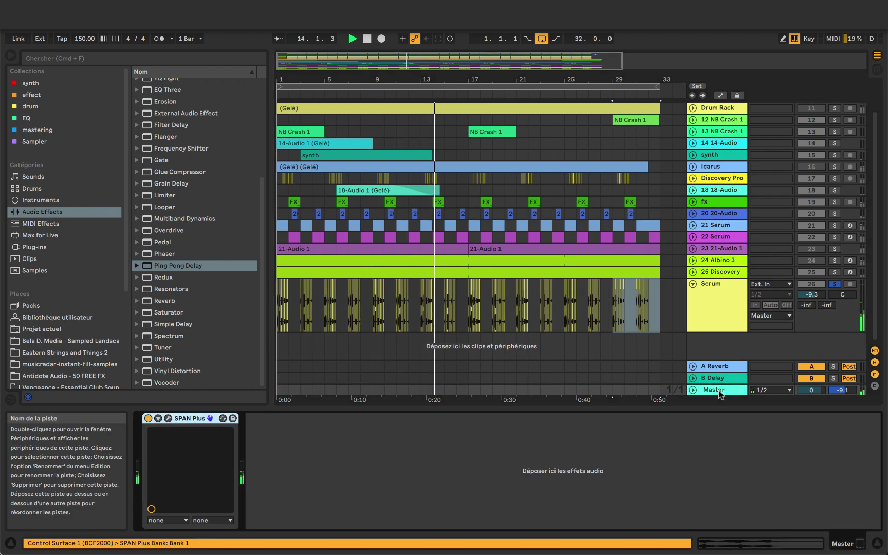
{"action": "left_click", "coordinate": [168, 419]}
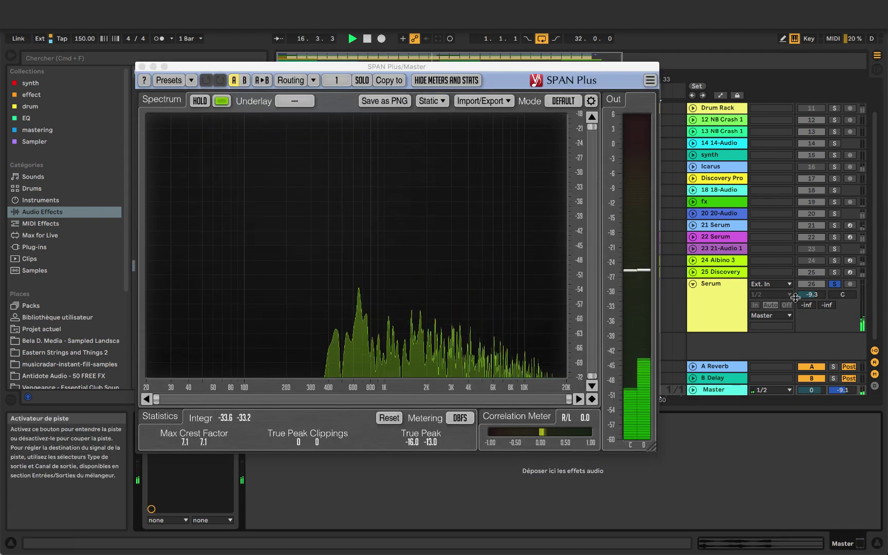
{"action": "scroll", "coordinate": [810, 295], "scroll_direction": "up", "scroll_amount": 4}
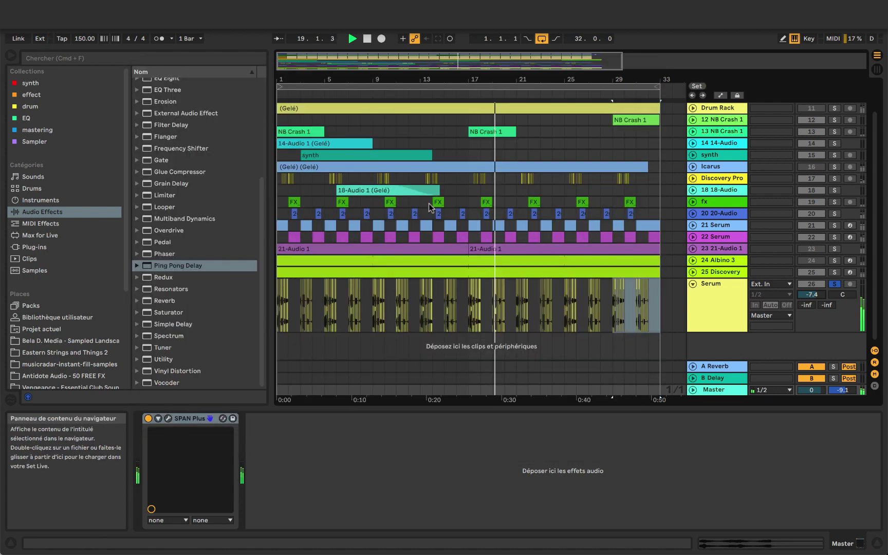
{"action": "key", "text": "super+alt+p"}
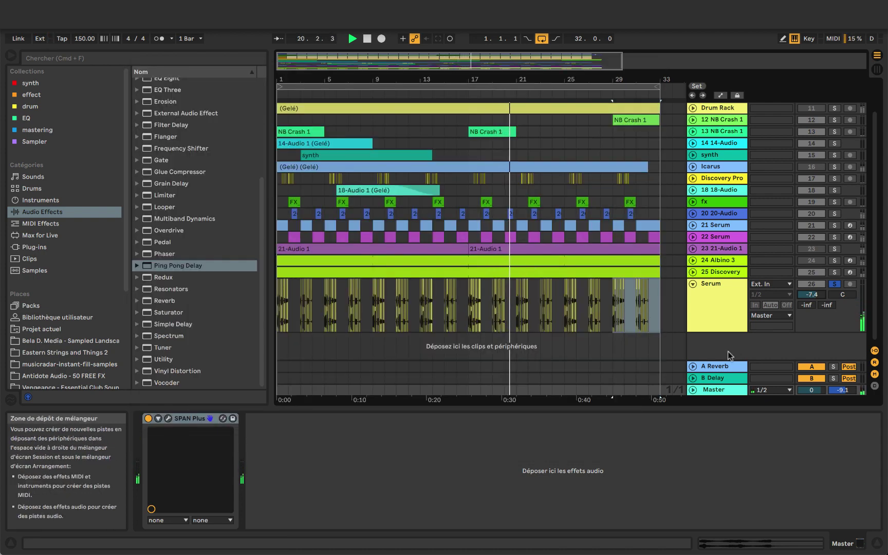